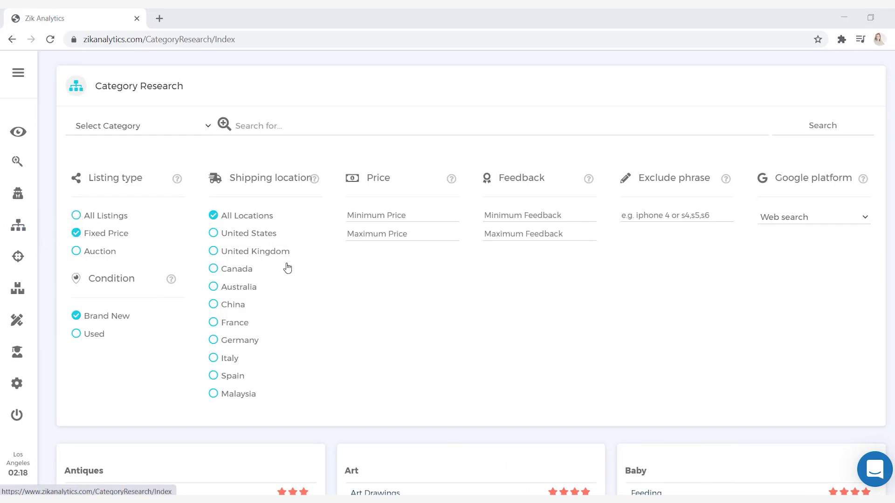
Select Books as the category to research.
scroll(321, 273, "down", 5)
scroll(324, 275, "down", 4)
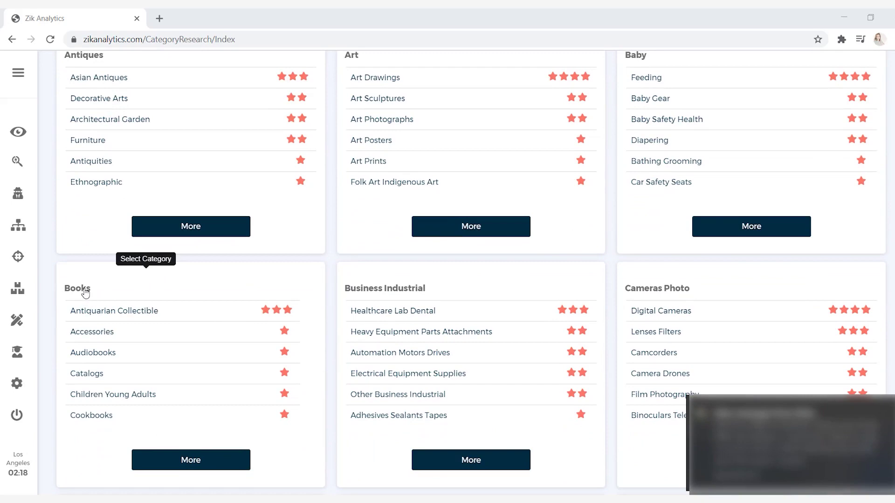
left_click(85, 291)
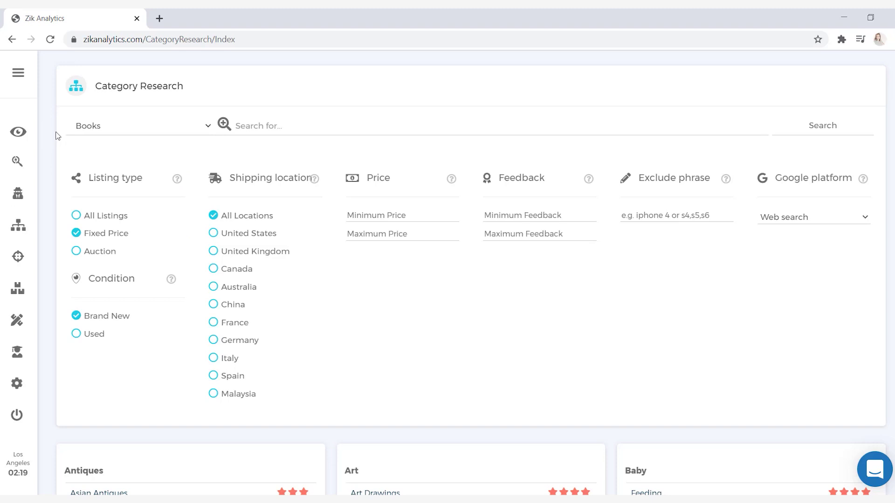
Set the listing type to All Listings and the shipping location to United States, and run the category search without a keyword.
left_click(285, 125)
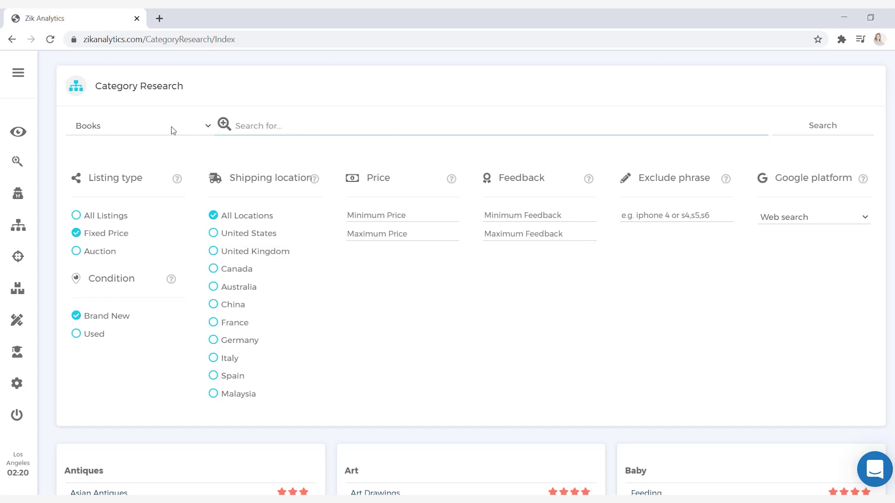
left_click(77, 217)
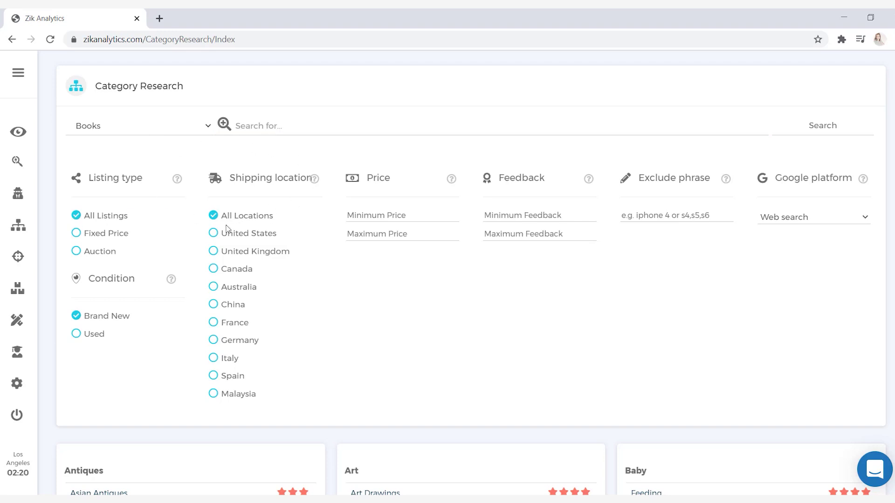
left_click(215, 234)
left_click(821, 129)
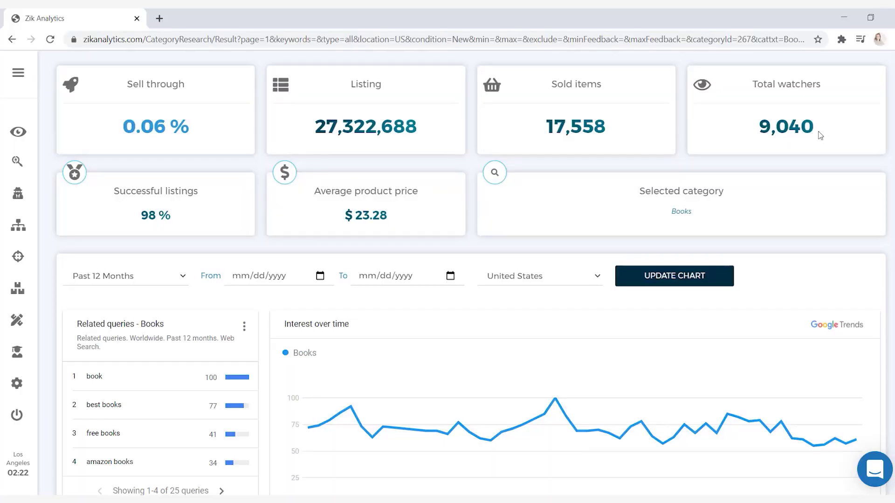
Review the Books interest-over-time chart and the top-selling products with their cover previews.
scroll(816, 140, "down", 5)
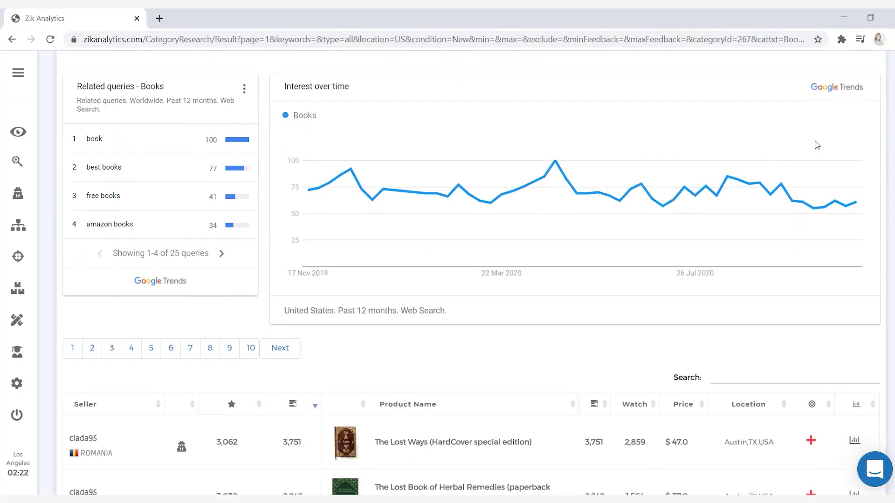
scroll(816, 147, "up", 1)
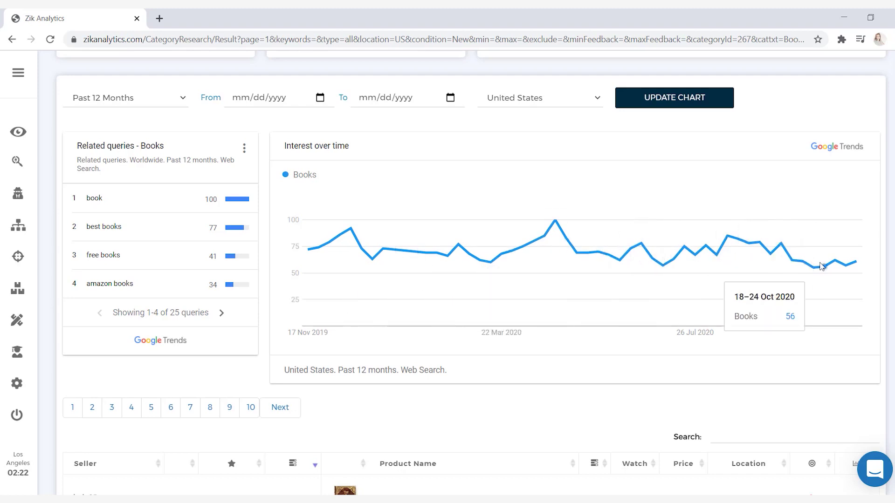
scroll(821, 266, "down", 7)
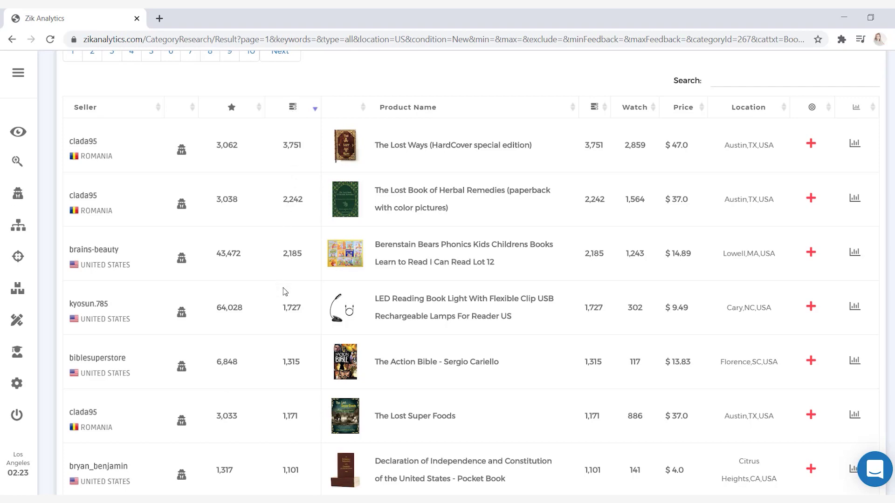
mouse_move(346, 194)
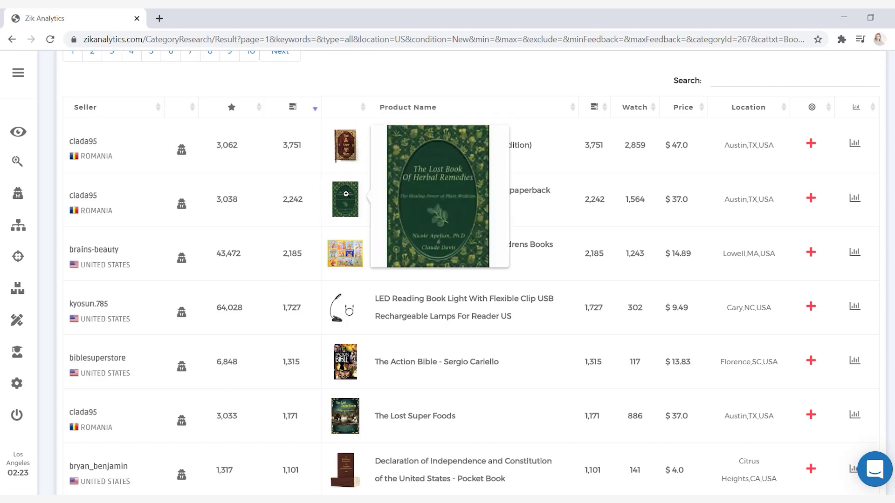
mouse_move(350, 315)
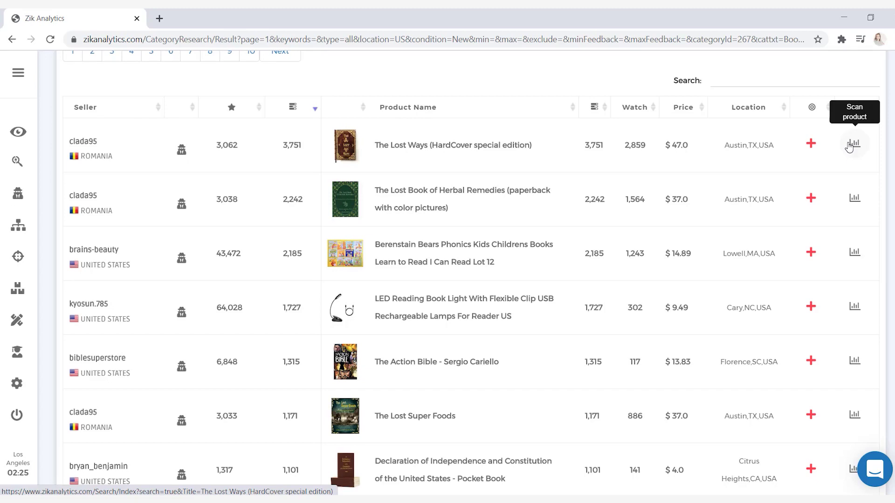
Open the eBay listings of The Lost Ways, The Lost Book of Herbal Remedies and the Berenstain Bears Phonics lot in separate tabs.
left_click(466, 146)
left_click(99, 16)
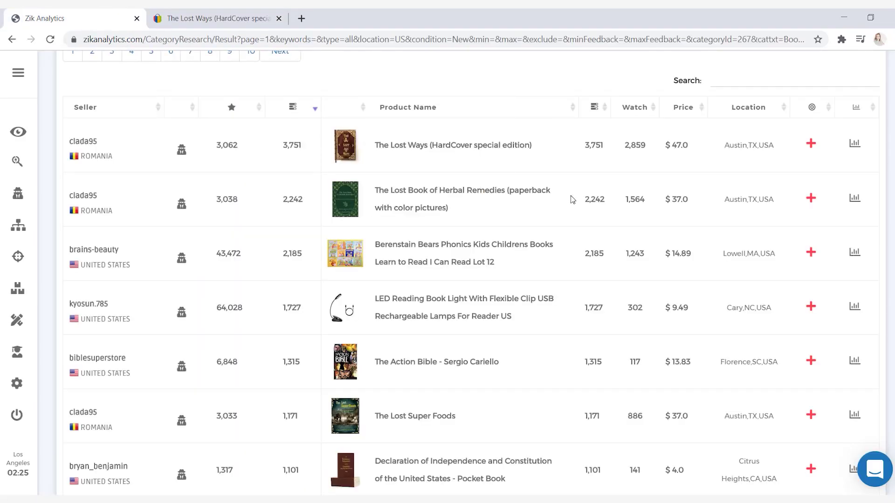
left_click(523, 191)
left_click(86, 21)
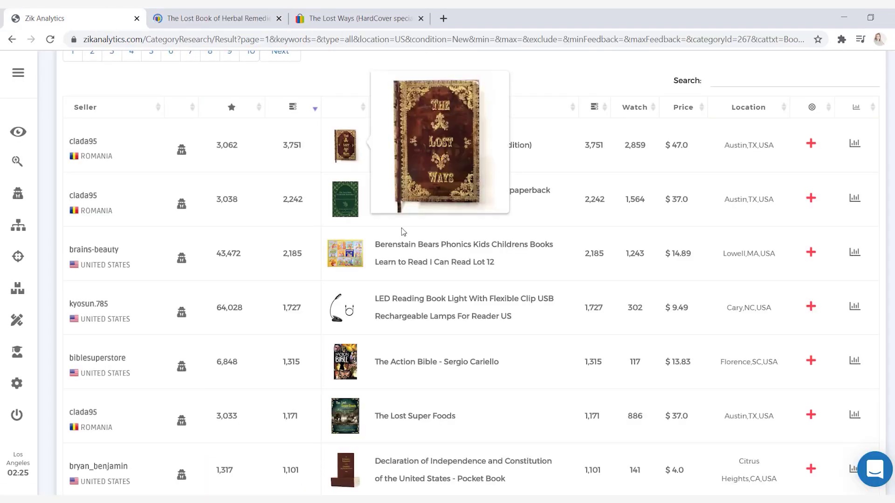
left_click(407, 252)
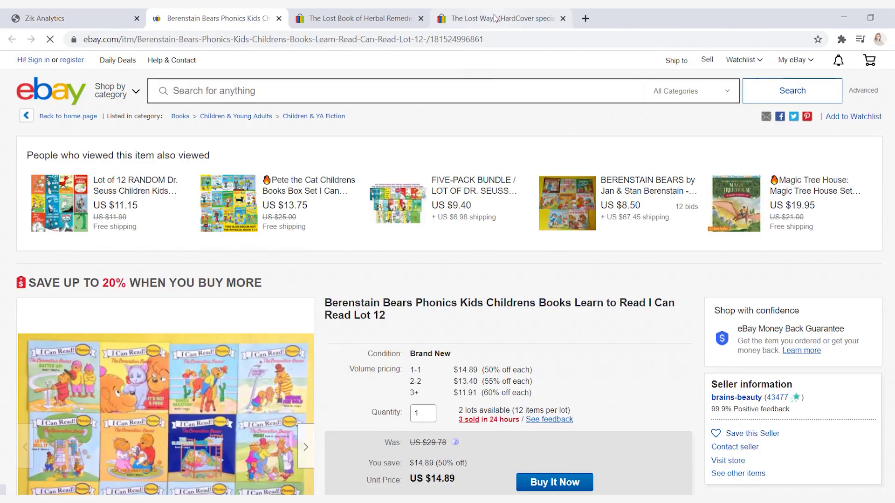
Highlight the topic word "Survival" in the item specifics of The Lost Ways listing.
left_click(501, 18)
scroll(674, 210, "down", 1)
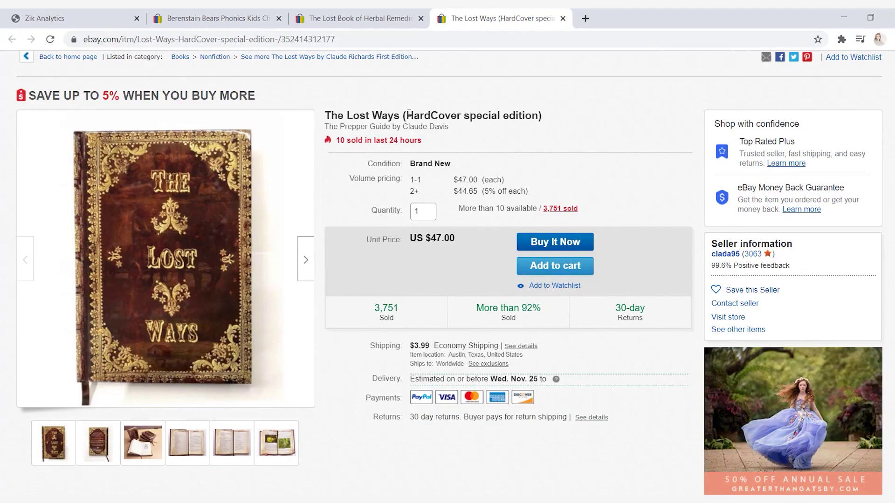
scroll(444, 164, "down", 15)
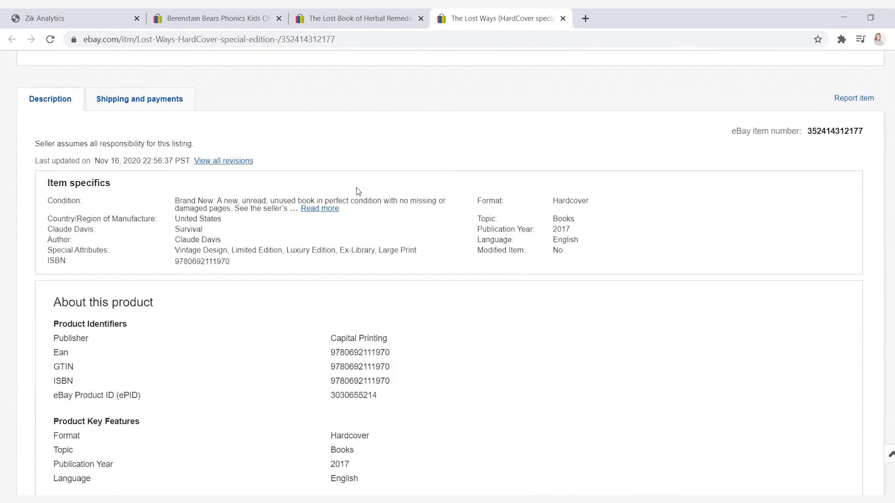
left_click_drag(205, 230, 176, 227)
Highlight the genre "School Textbooks & Study Guides" in the item specifics of The Lost Book of Herbal Remedies listing.
left_click(379, 18)
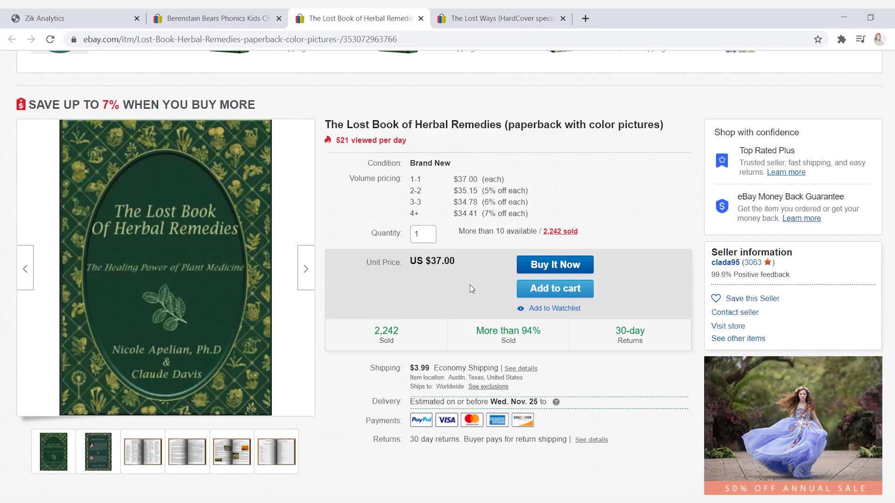
scroll(470, 285, "down", 5)
scroll(469, 289, "down", 3)
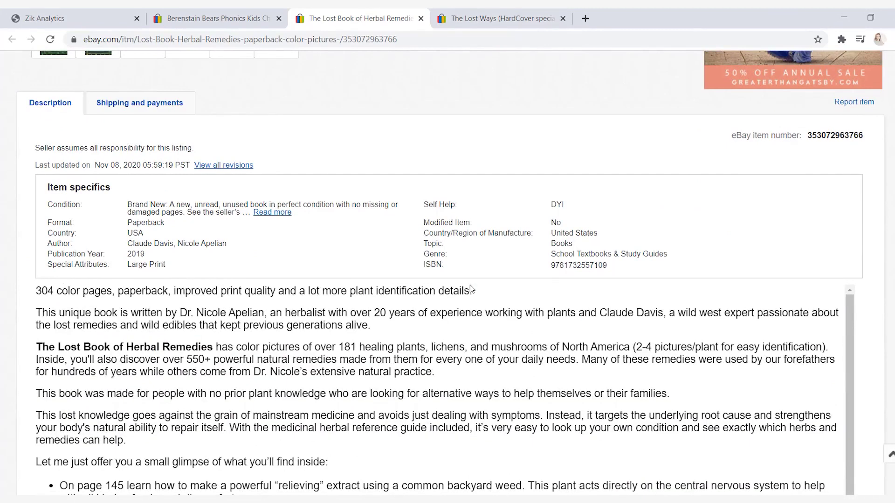
left_click_drag(550, 256, 668, 258)
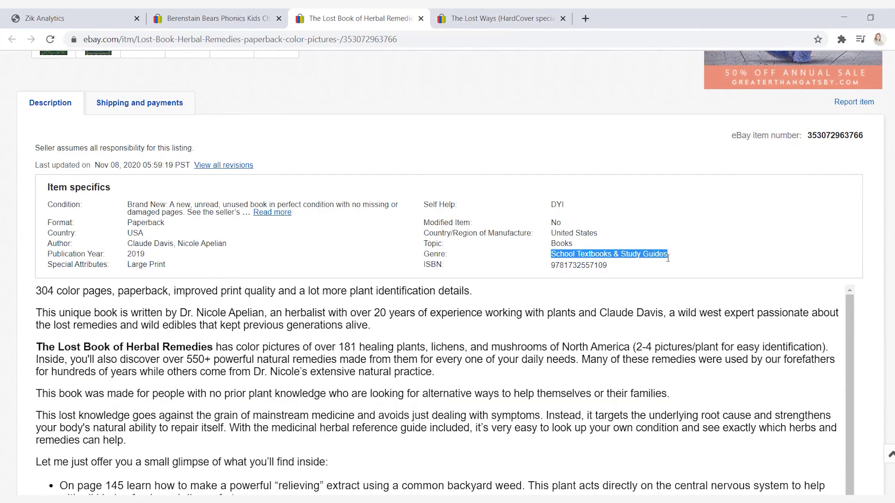
Check the book type and age level in the item specifics of the Berenstain Bears Phonics listing.
left_click(237, 10)
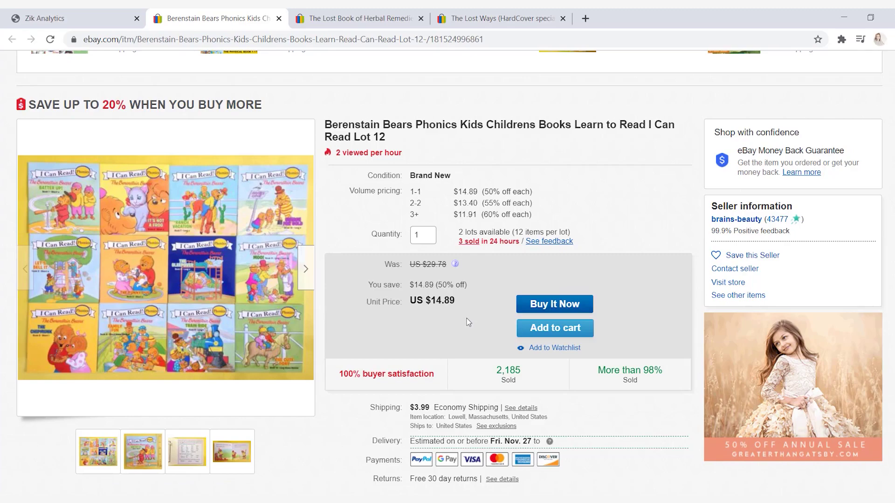
scroll(467, 322, "down", 13)
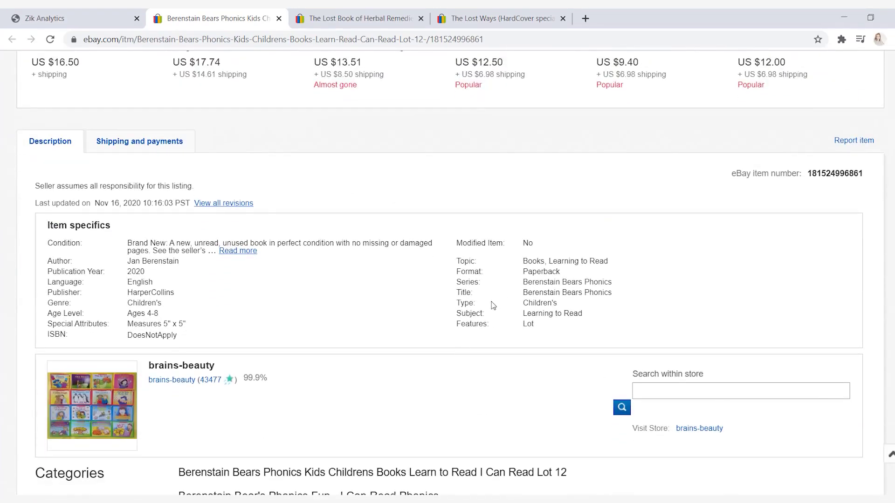
left_click_drag(522, 303, 568, 310)
left_click_drag(159, 313, 127, 313)
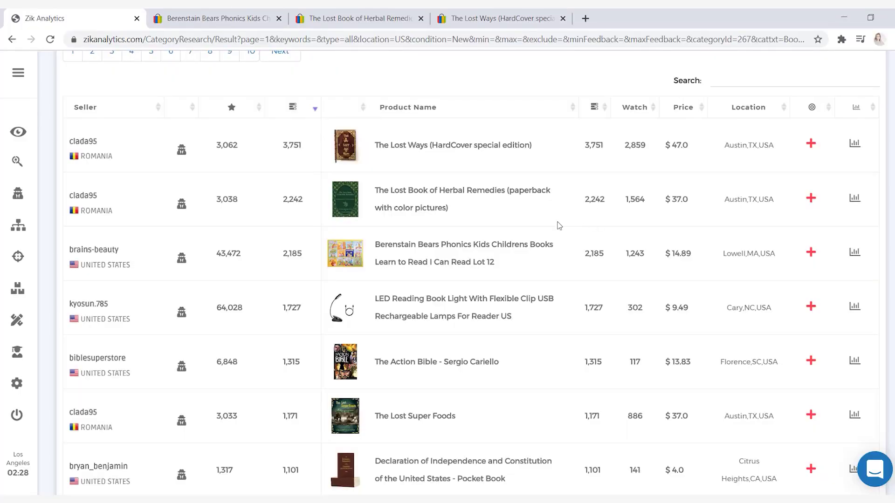
Return to the Books category results and look over the next best-selling items, previewing the covers of The Action Bible and The Lost Super Foods.
scroll(559, 225, "down", 1)
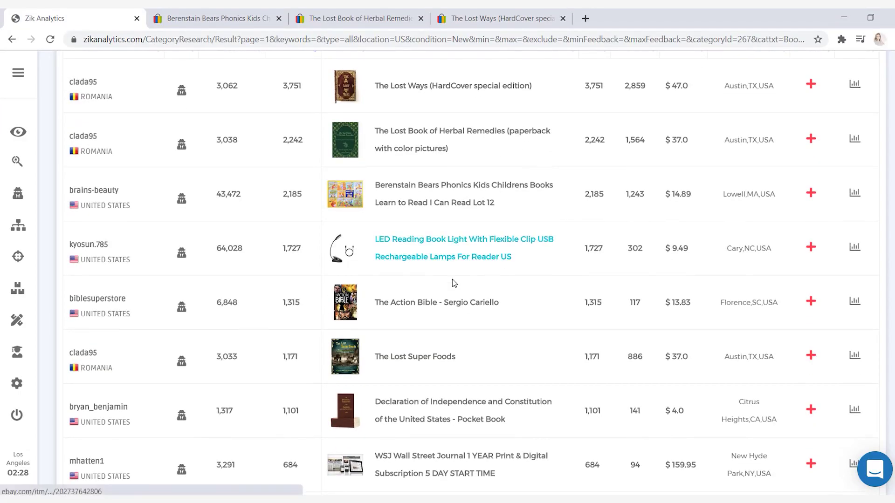
mouse_move(353, 308)
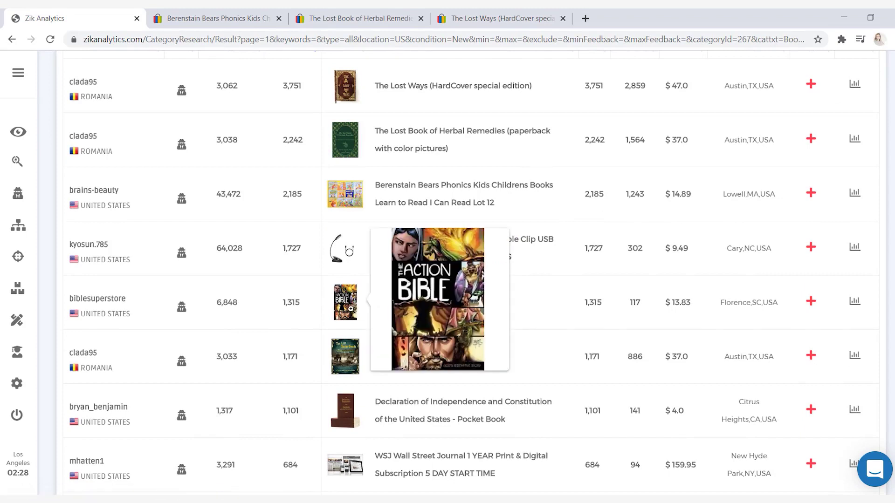
mouse_move(345, 367)
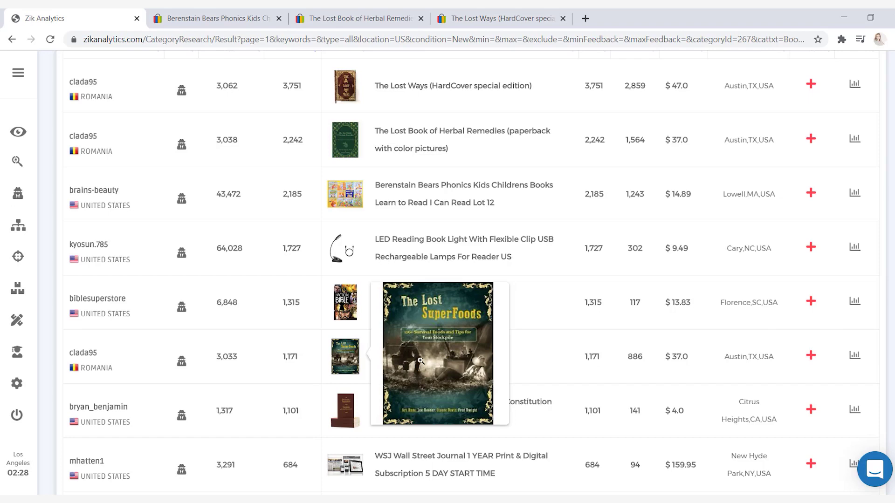
scroll(537, 364, "down", 2)
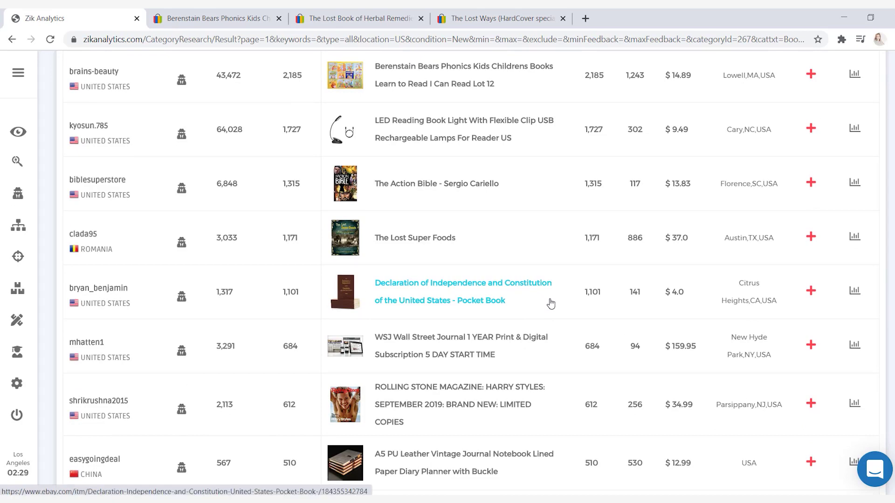
scroll(550, 303, "up", 4)
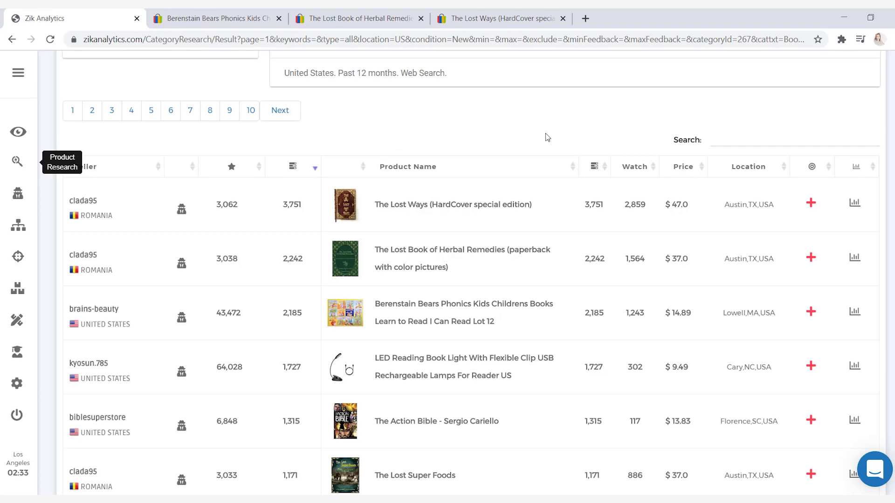
Open the Product Research page in three new tabs.
right_click(18, 162)
left_click(28, 166)
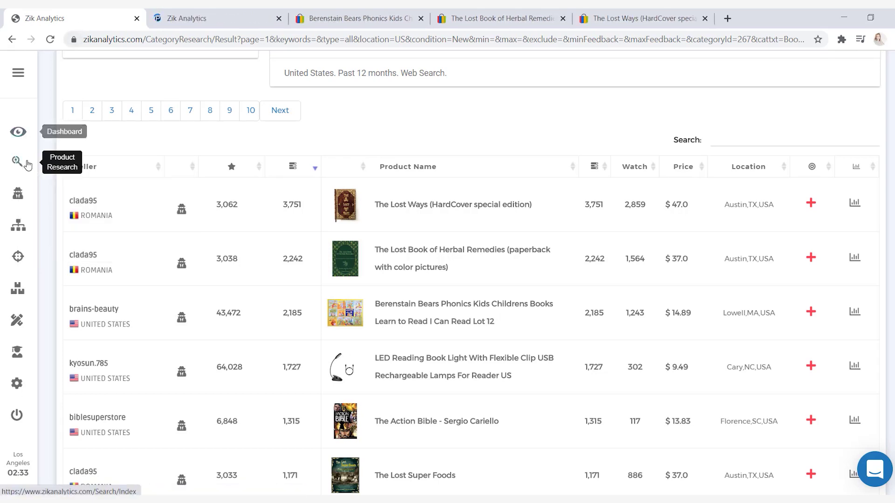
right_click(21, 164)
left_click(23, 171)
right_click(21, 167)
left_click(33, 174)
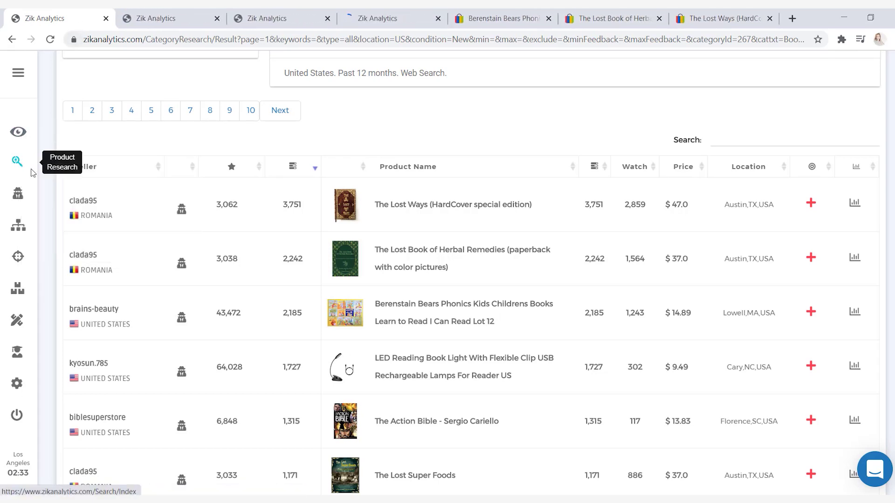
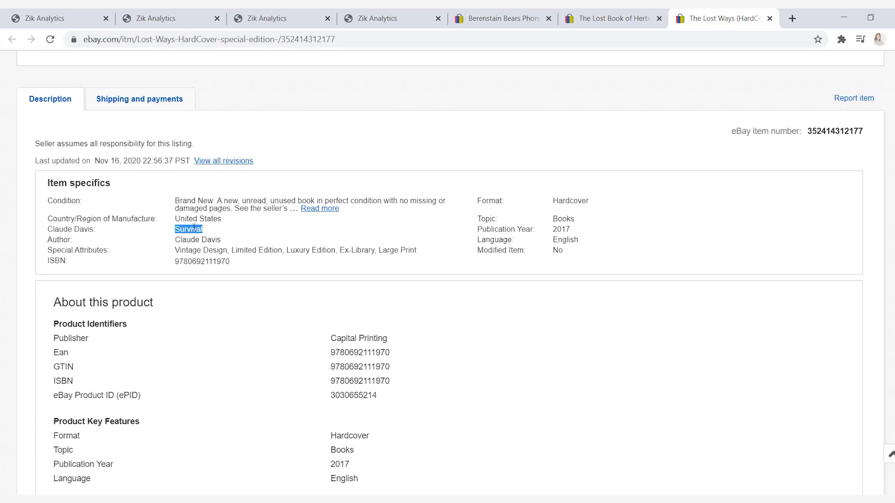
Copy "Survival" from The Lost Ways listing and run a Product Research search for "Survival books" in the first research tab.
right_click(194, 228)
left_click(212, 236)
left_click(160, 15)
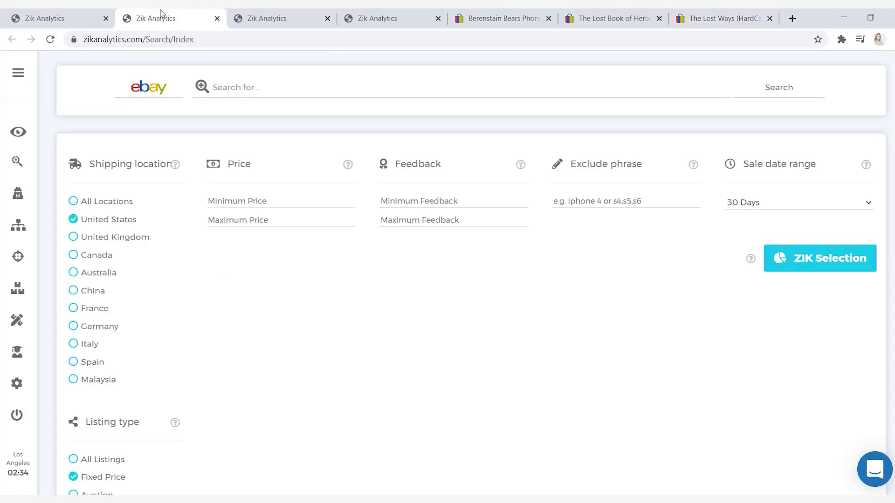
right_click(231, 87)
left_click(279, 180)
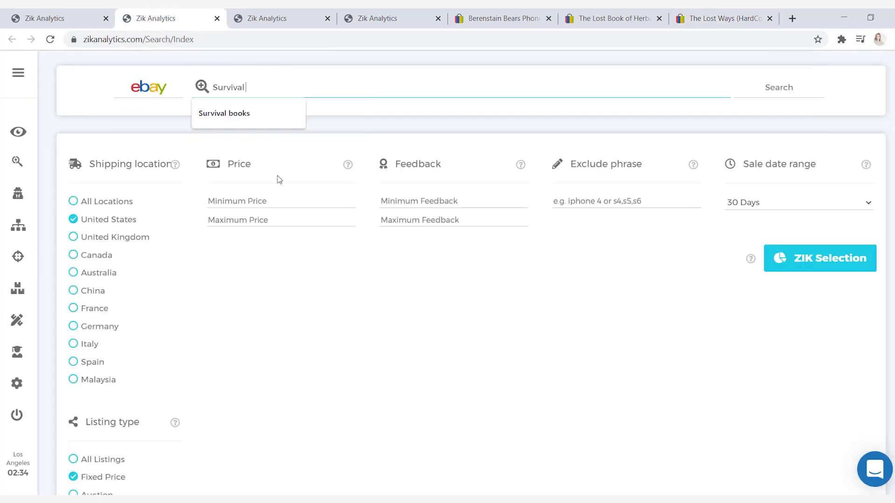
type("books")
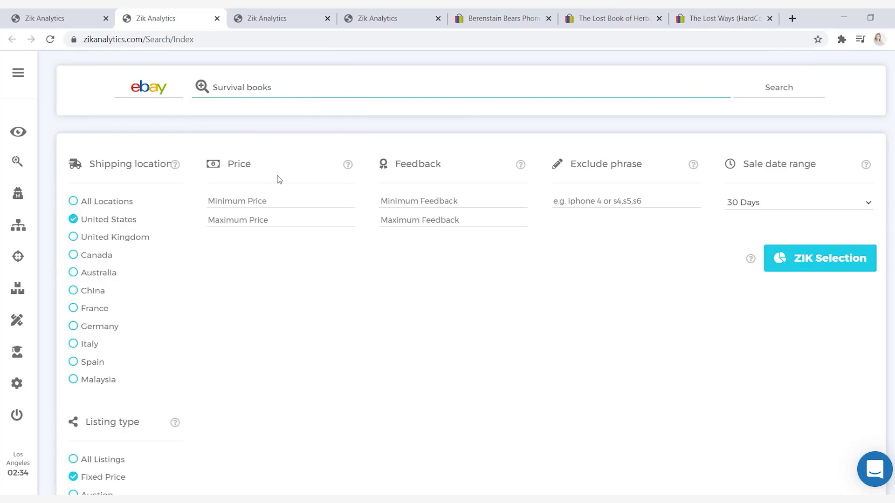
key("Return")
Copy the genre "School Textbooks & Study Guides" from The Lost Book of Herbal Remedies listing.
left_click(289, 11)
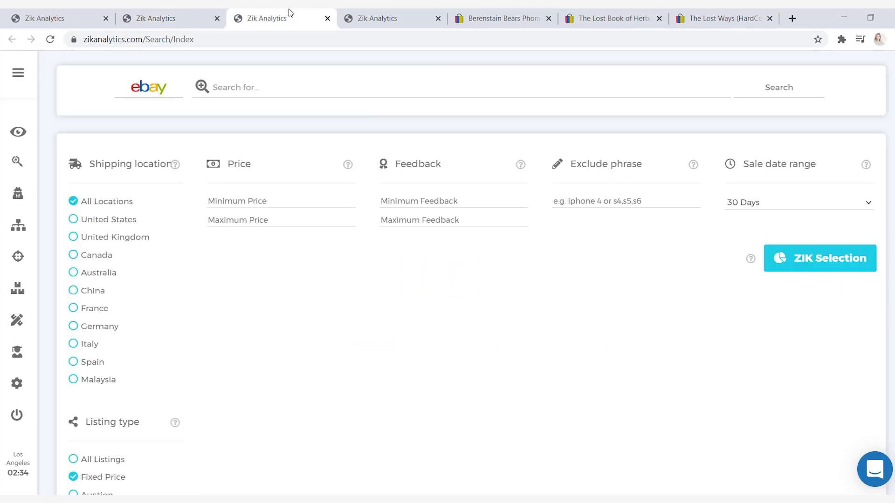
left_click(609, 21)
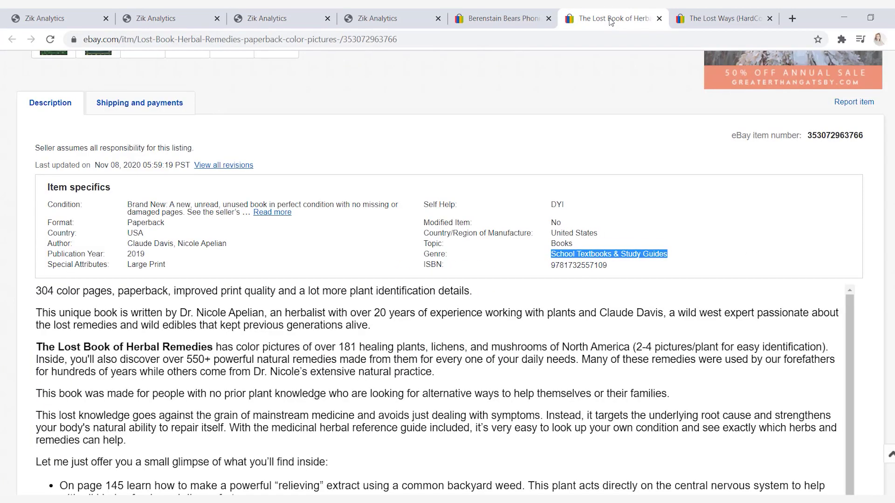
right_click(616, 255)
left_click(632, 266)
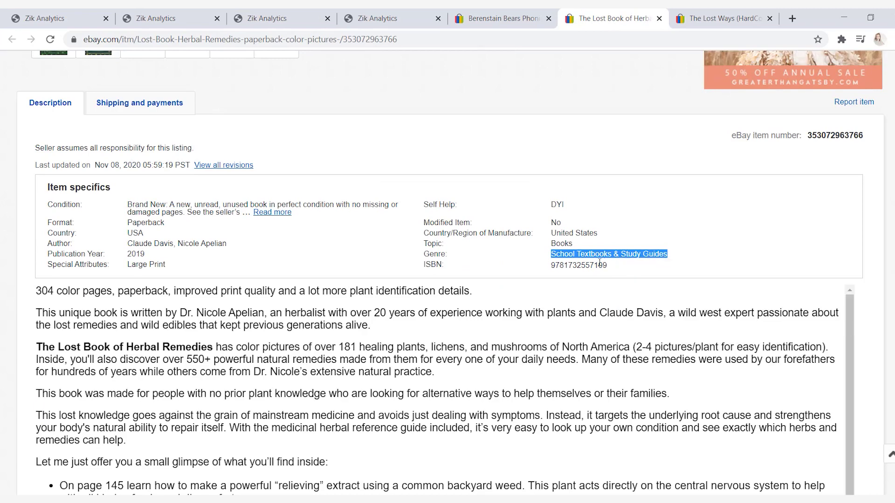
Run a Product Research search for "School Textbooks & Study Guides" in the second research tab with the shipping location set to United States.
left_click(289, 14)
left_click(314, 87)
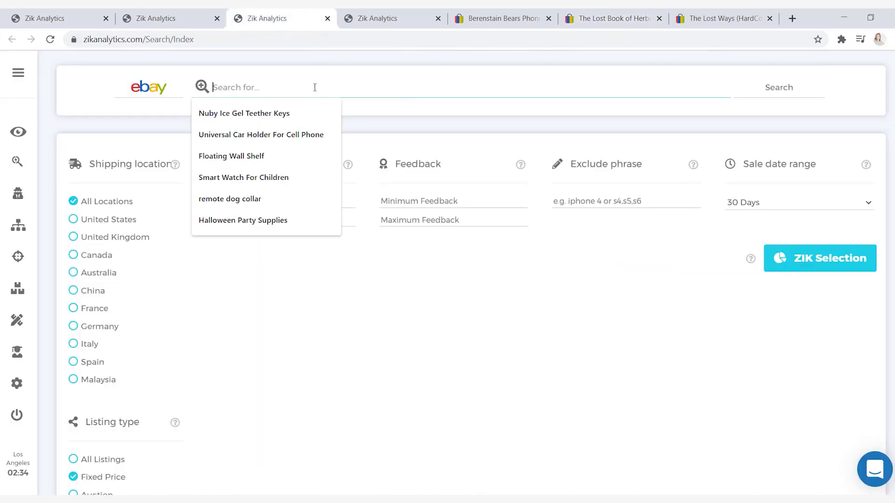
right_click(314, 87)
left_click(333, 192)
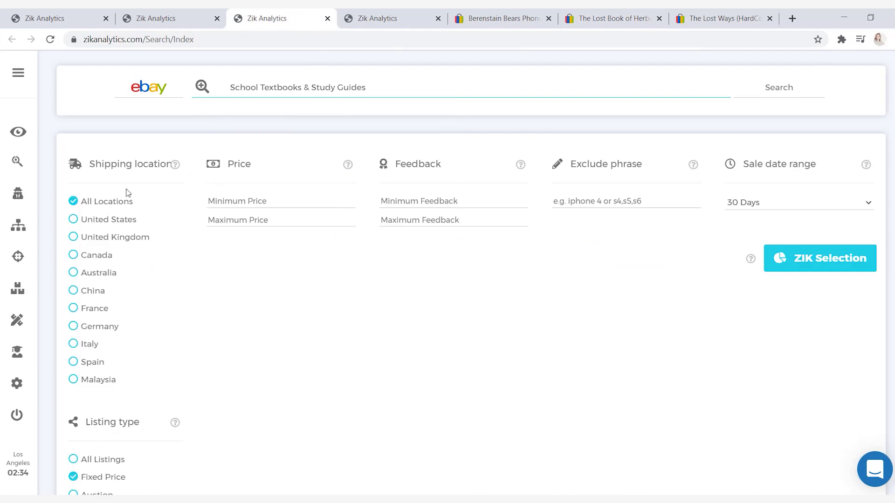
left_click(122, 219)
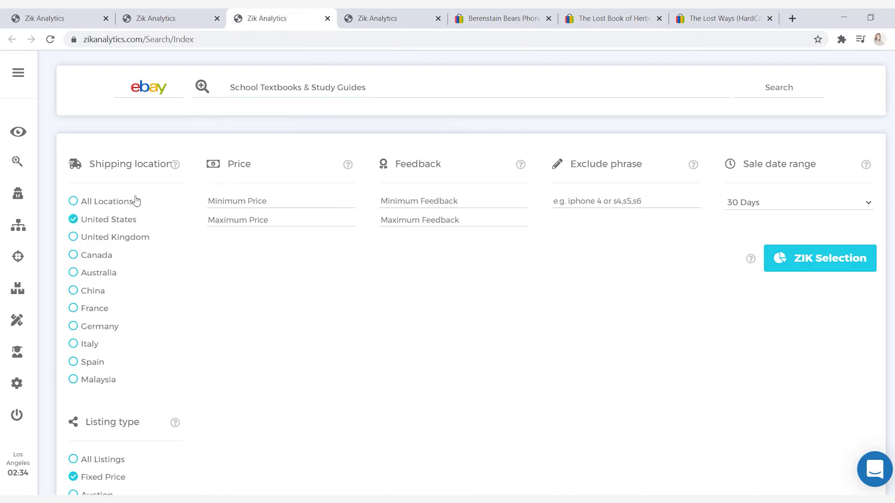
left_click(232, 86)
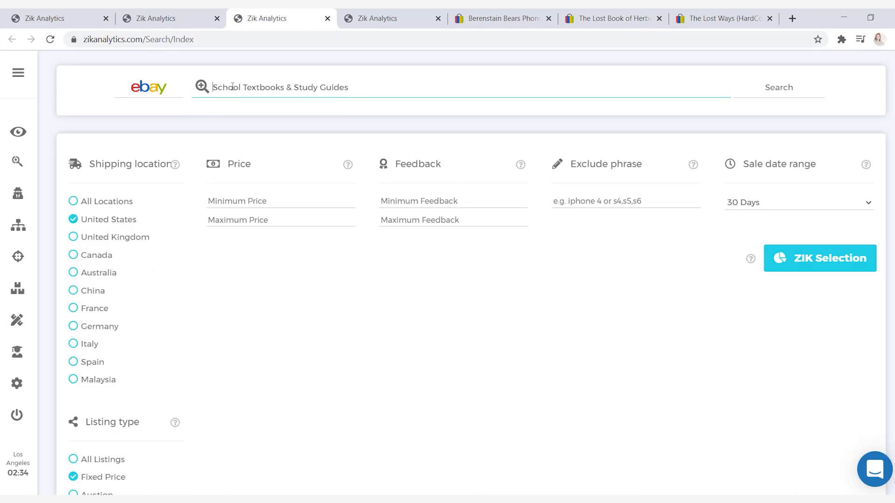
key("Return")
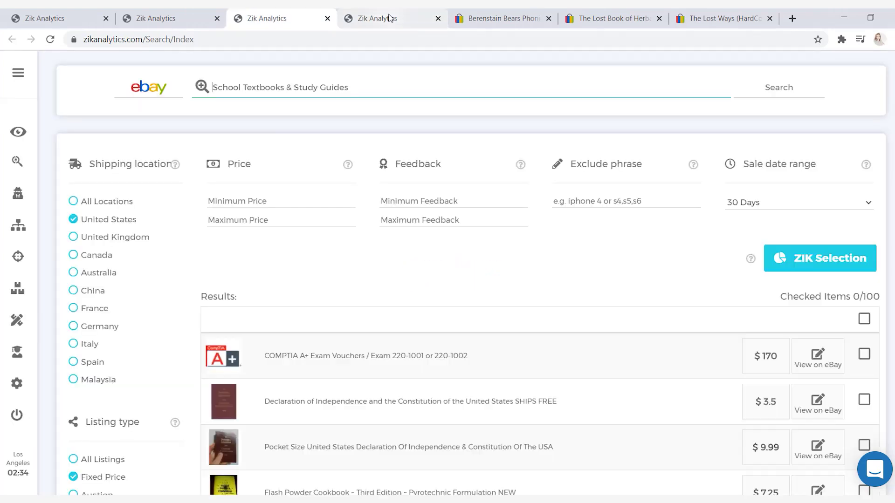
Copy "Children's" from the Berenstain Bears listing and run a Product Research search for "Children's books" in the third research tab.
left_click(390, 17)
left_click(499, 18)
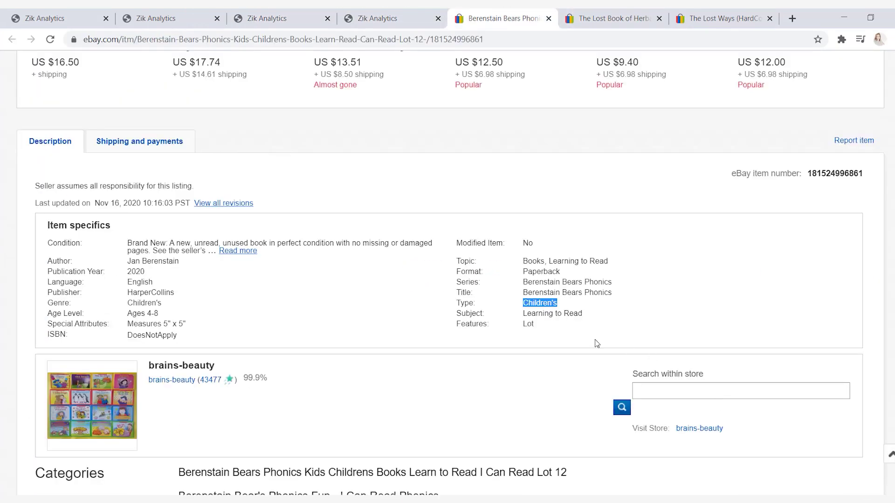
right_click(541, 303)
left_click(554, 309)
left_click(386, 18)
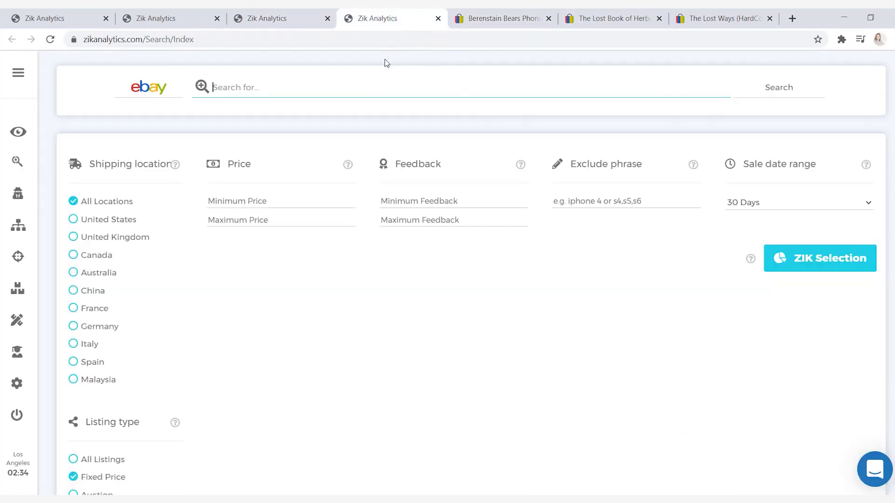
right_click(377, 88)
left_click(422, 176)
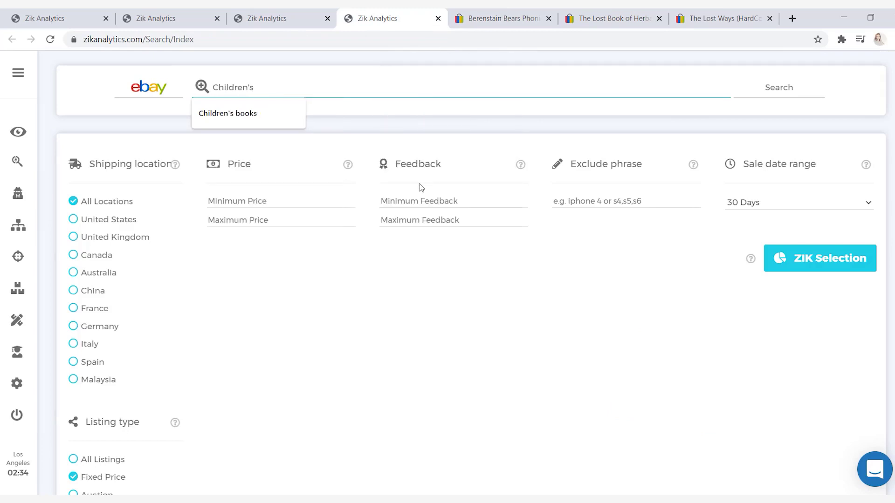
key("Down")
key("Return")
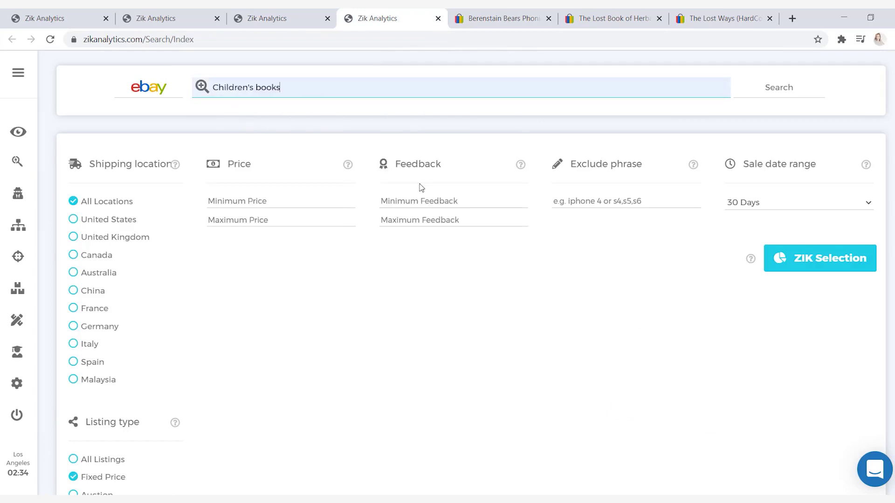
Run ZIK Selection on all checked results of the Survival books, School Textbooks & Study Guides and Children's books searches.
left_click(155, 11)
left_click(831, 269)
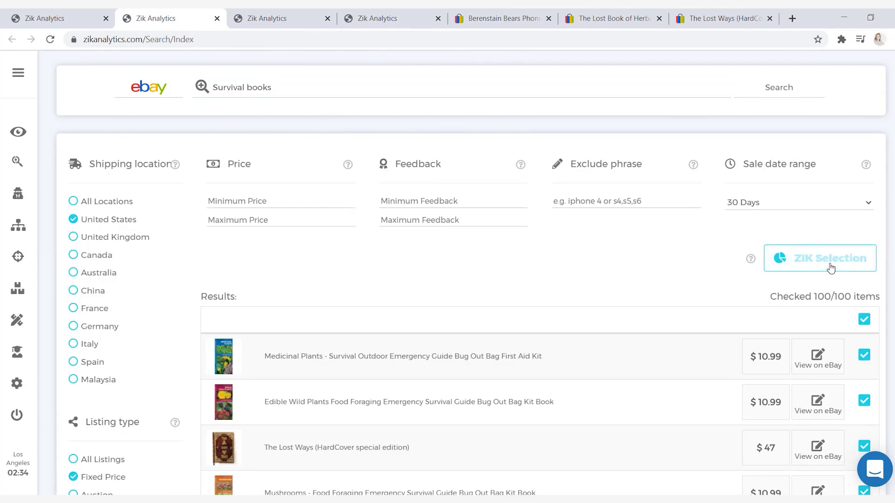
left_click(284, 19)
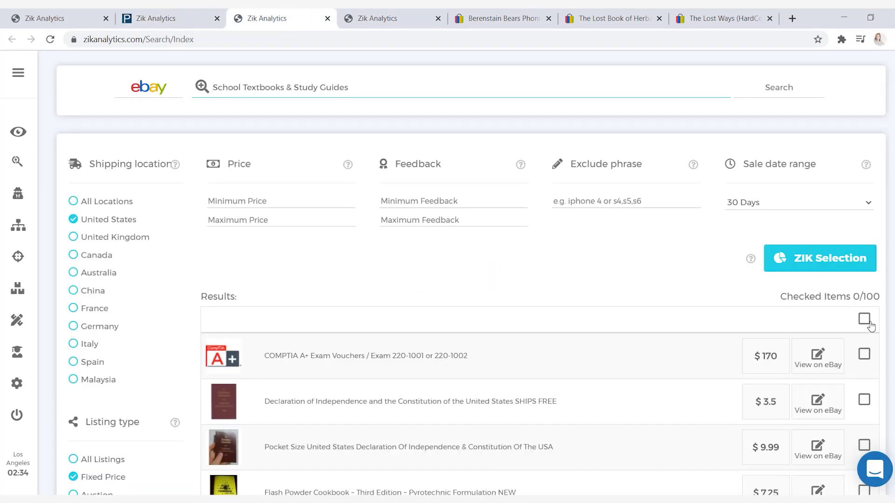
left_click(830, 260)
left_click(403, 9)
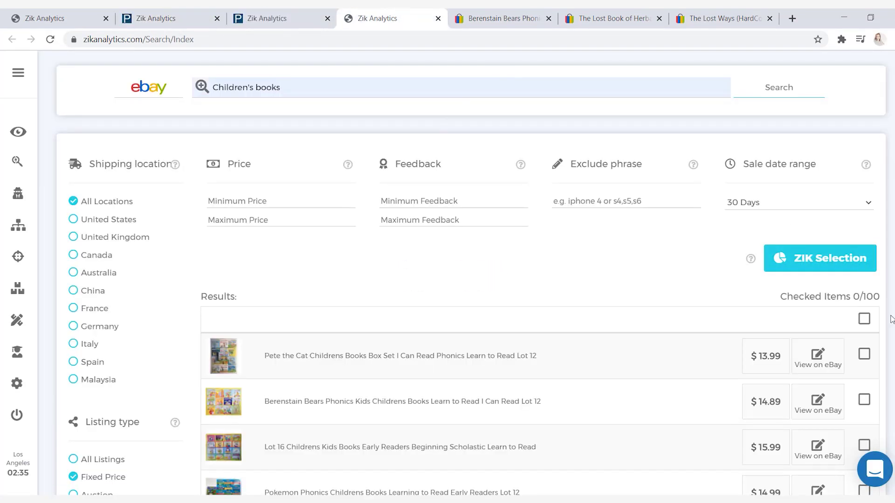
left_click(864, 319)
left_click(775, 257)
Review the Survival books analysis and its top-selling items, previewing the covers of The Lost Ways and Edible Wild Plants.
left_click(163, 13)
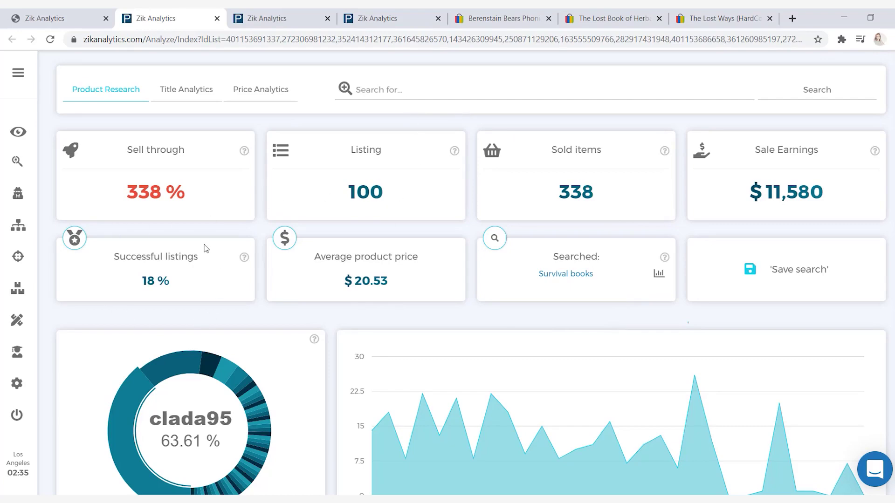
scroll(345, 322, "down", 10)
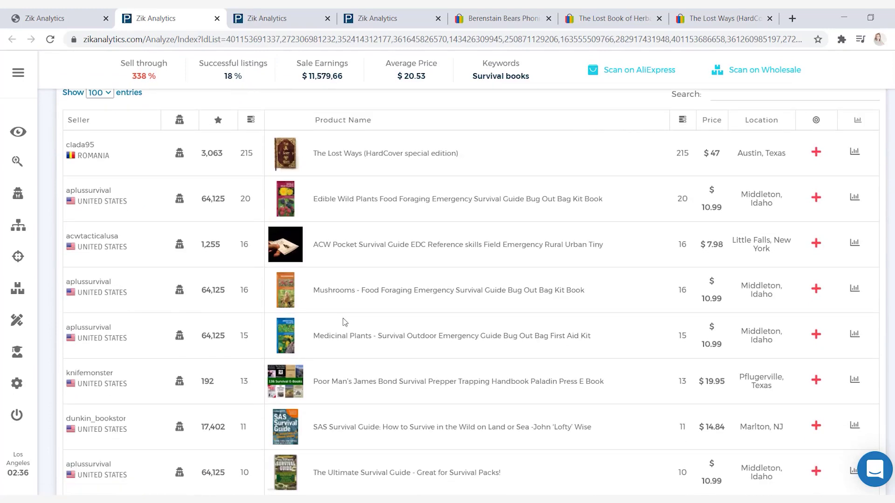
mouse_move(290, 149)
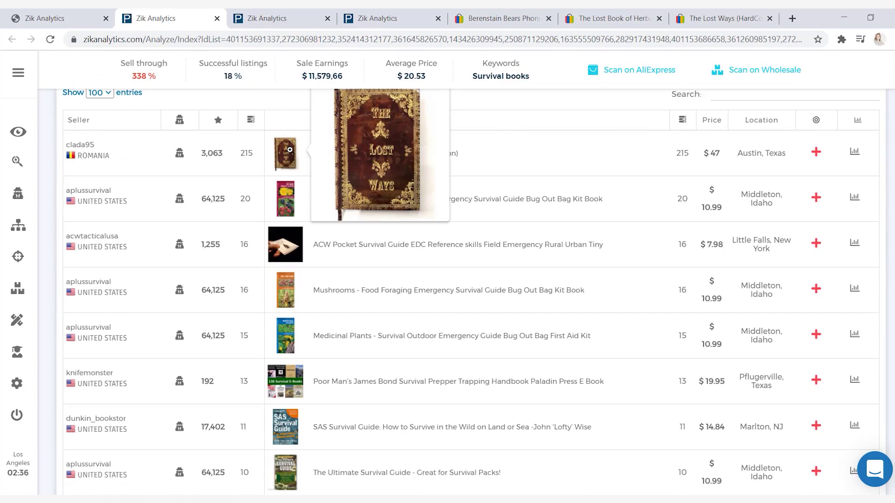
mouse_move(288, 198)
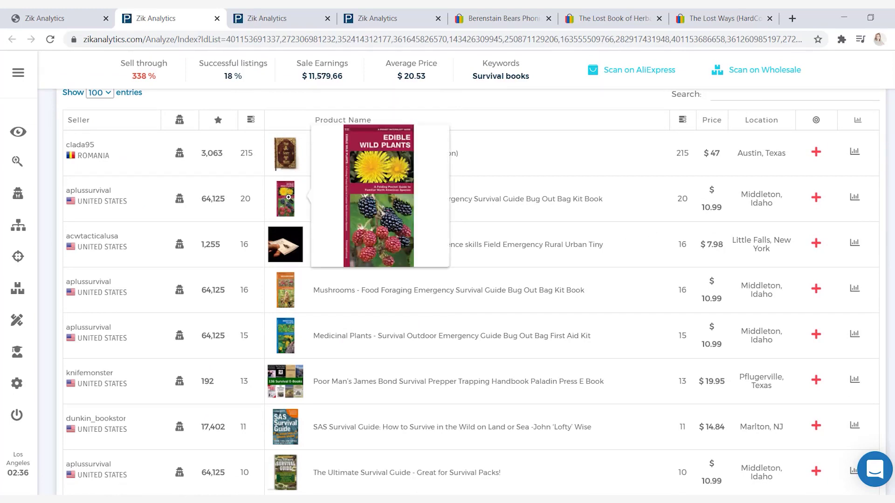
Review the School Textbooks & Study Guides analysis, including its summary figures and top-selling items.
left_click(289, 13)
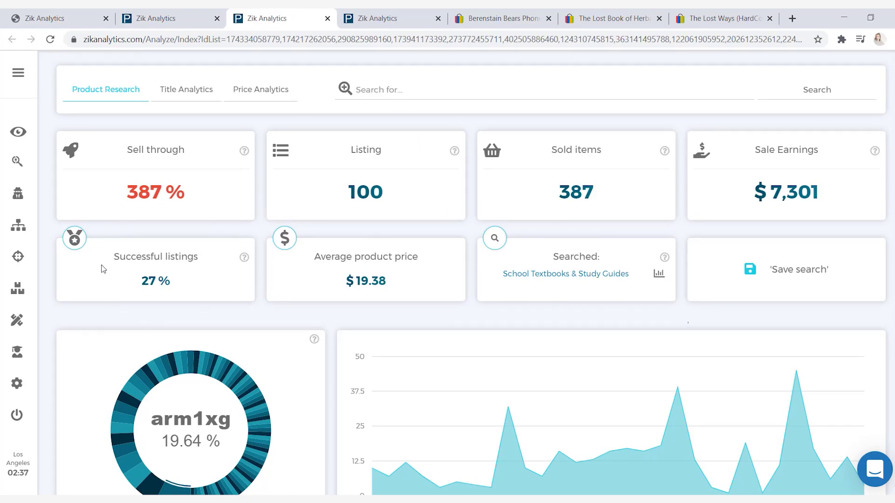
scroll(320, 329, "down", 10)
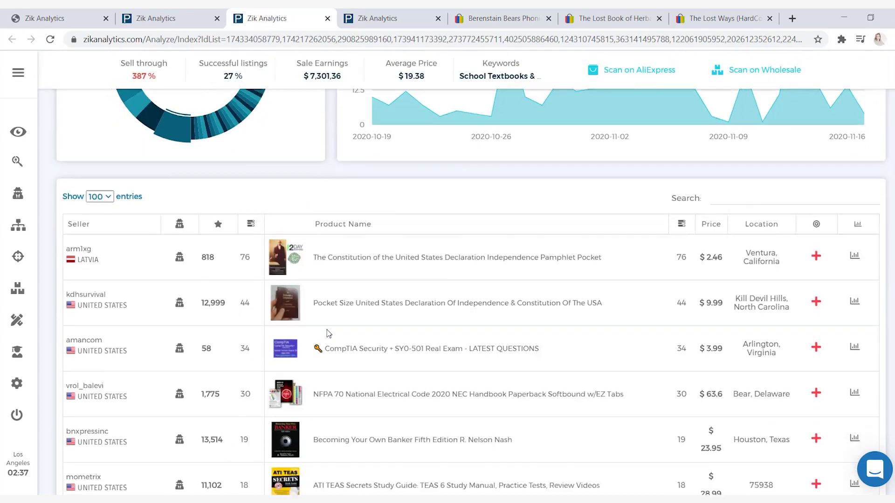
scroll(328, 333, "up", 10)
scroll(354, 233, "down", 9)
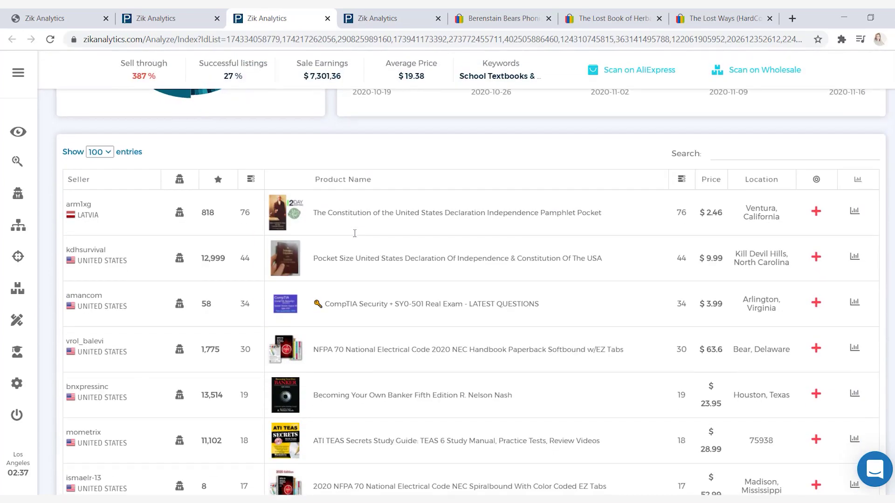
mouse_move(287, 211)
Compare the sell-through, successful listings and sale earnings figures across the Children's books, School Textbooks & Study Guides and Survival books analyses.
left_click(402, 14)
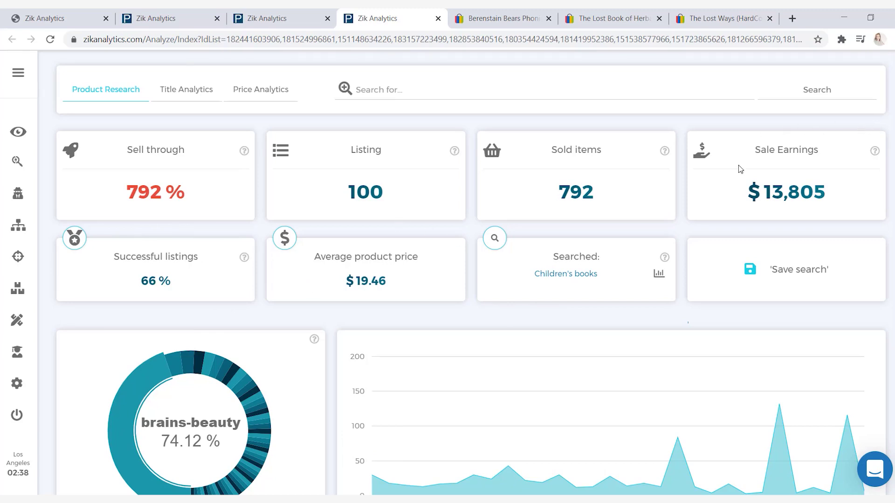
left_click(282, 14)
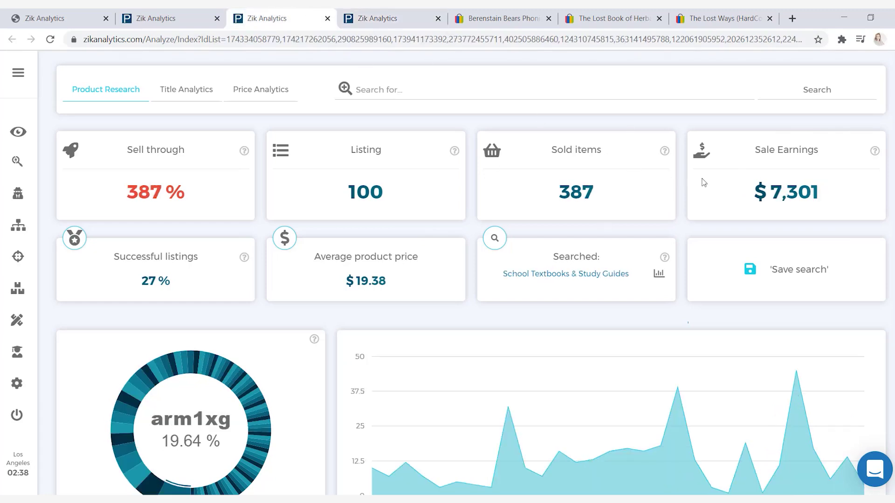
left_click(142, 17)
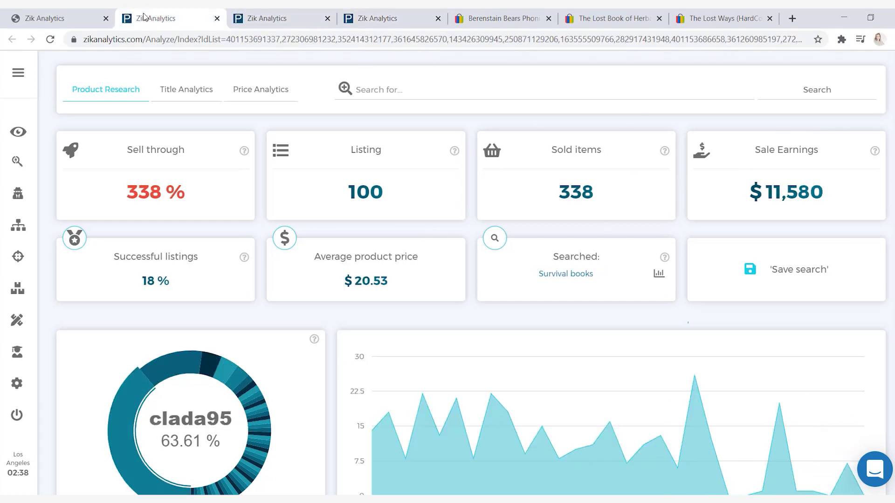
left_click(366, 20)
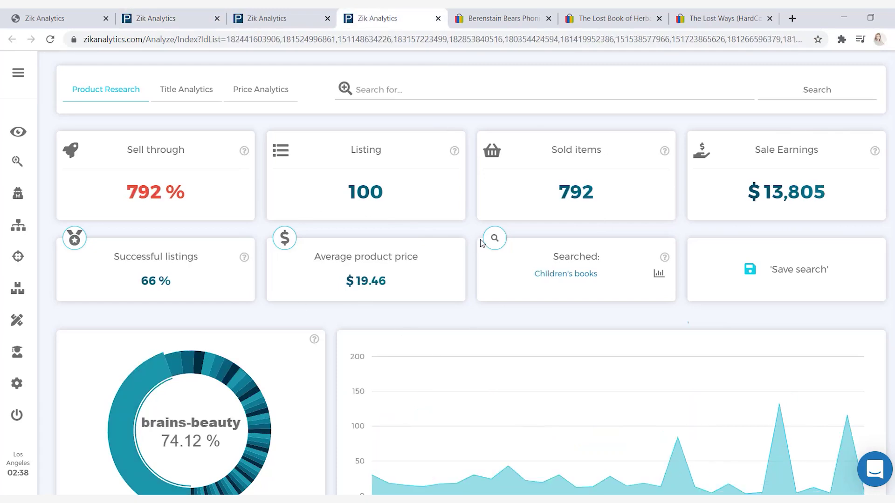
left_click(308, 13)
left_click(200, 14)
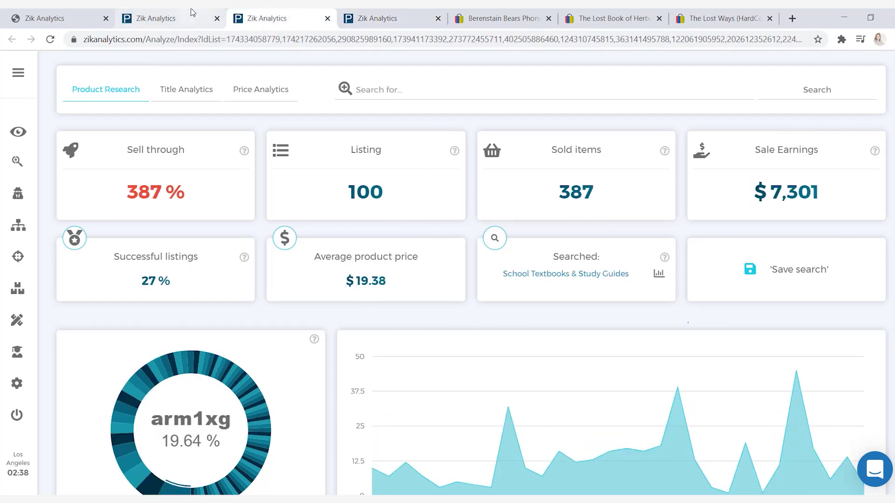
left_click(263, 14)
left_click(159, 15)
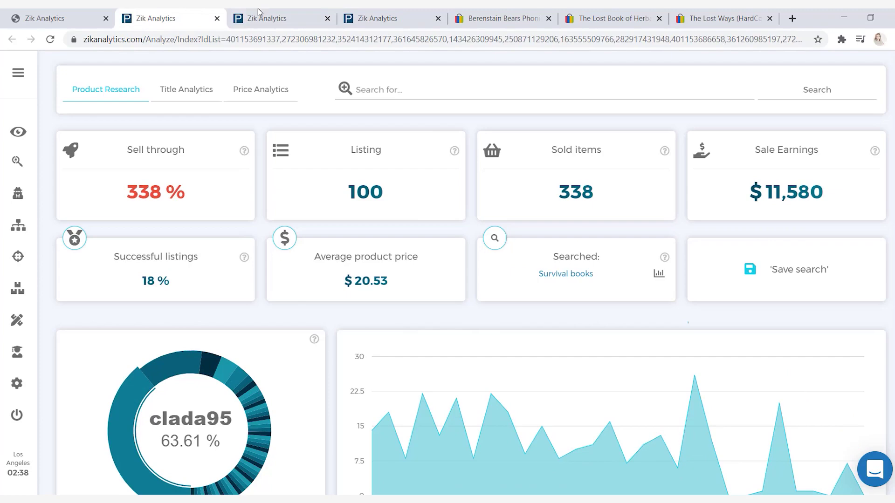
left_click(396, 13)
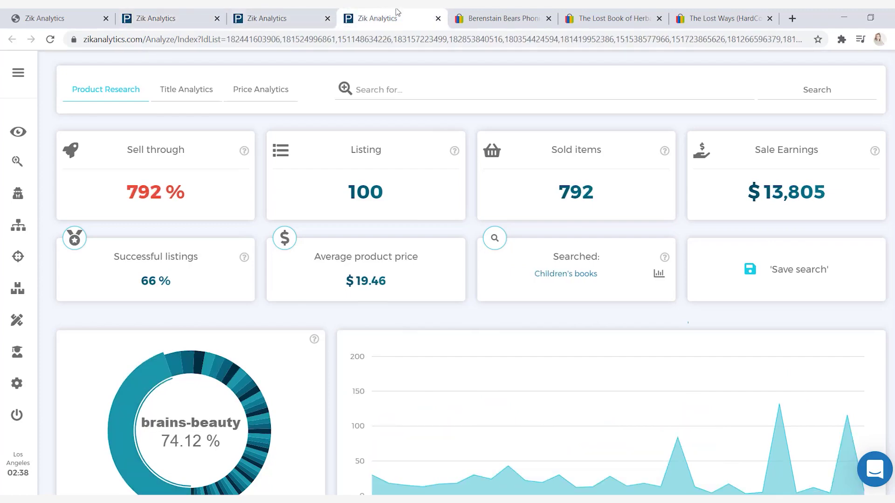
Look over the top-selling items in the Children's books analysis, previewing covers such as Diary of a Wimpy Kid and Pokemon Phonics.
scroll(343, 208, "down", 8)
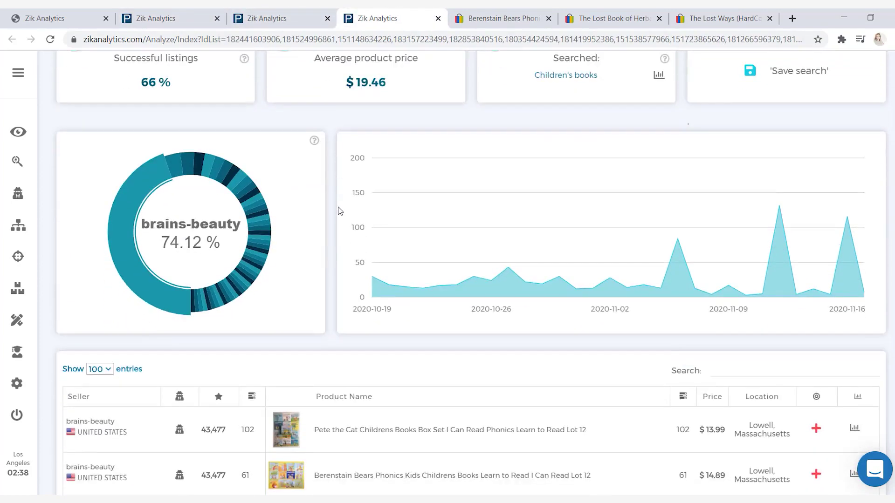
scroll(338, 212, "down", 3)
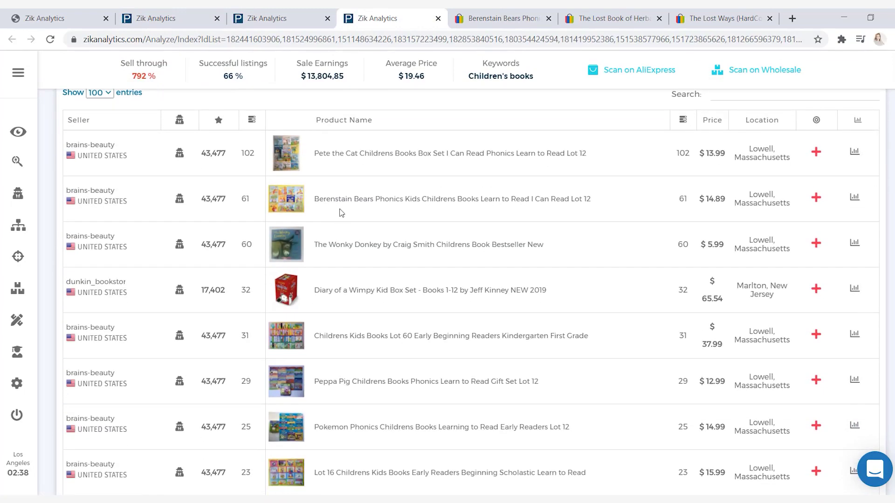
mouse_move(321, 174)
mouse_move(293, 204)
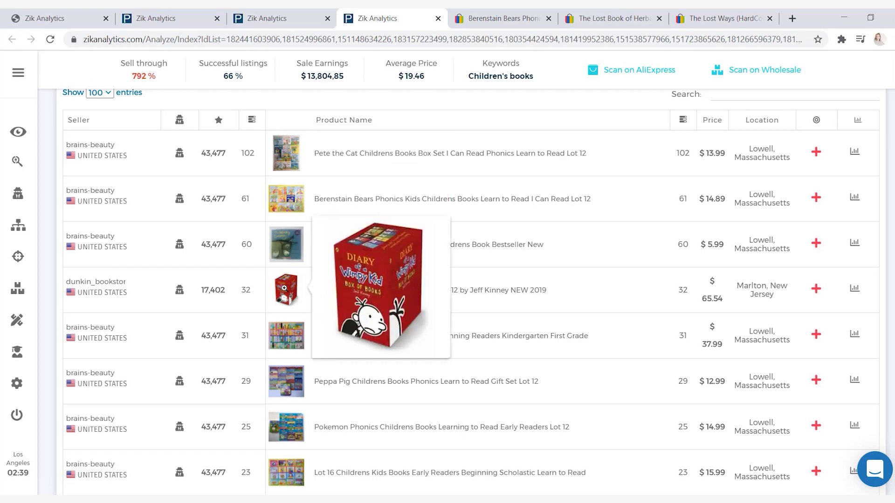
mouse_move(295, 327)
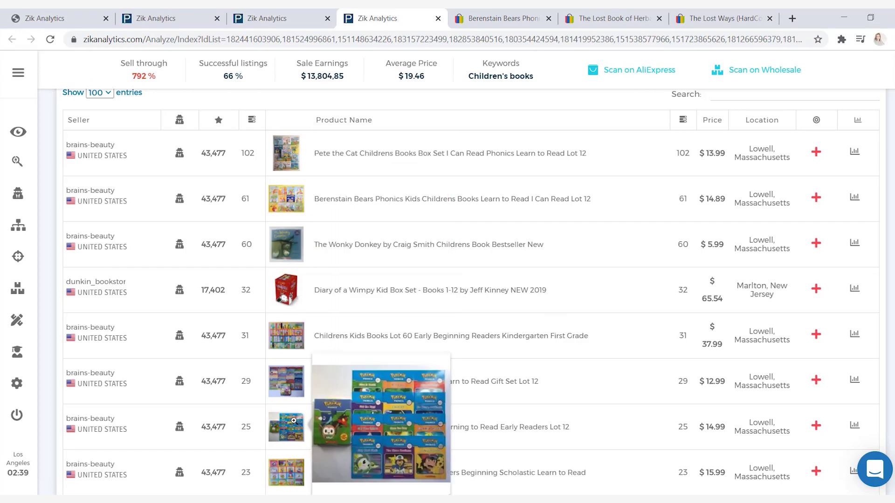
scroll(299, 384, "down", 3)
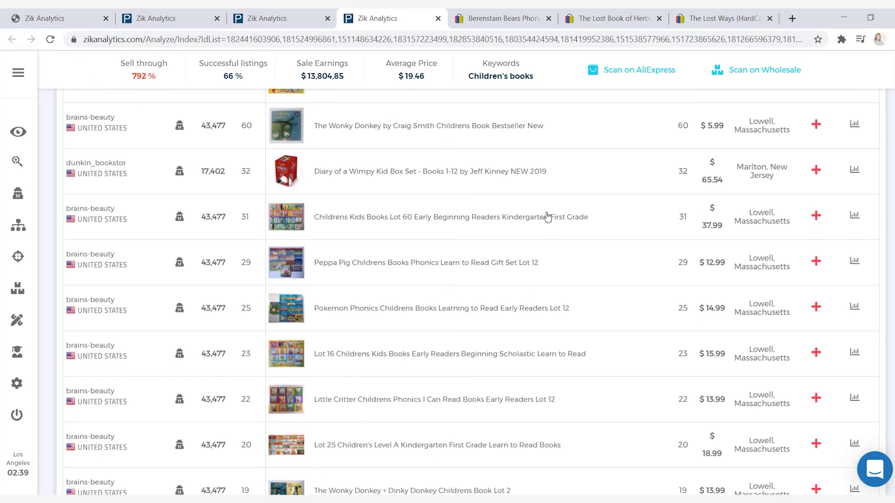
scroll(549, 216, "up", 3)
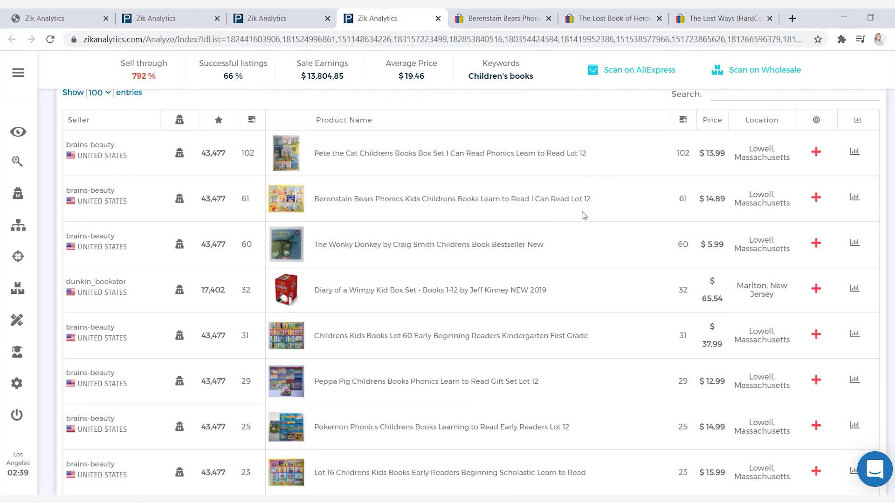
mouse_move(298, 287)
Open the eBay listings of the Pete the Cat box set and the Diary of a Wimpy Kid box set, and show the Pete the Cat listing.
left_click(482, 156)
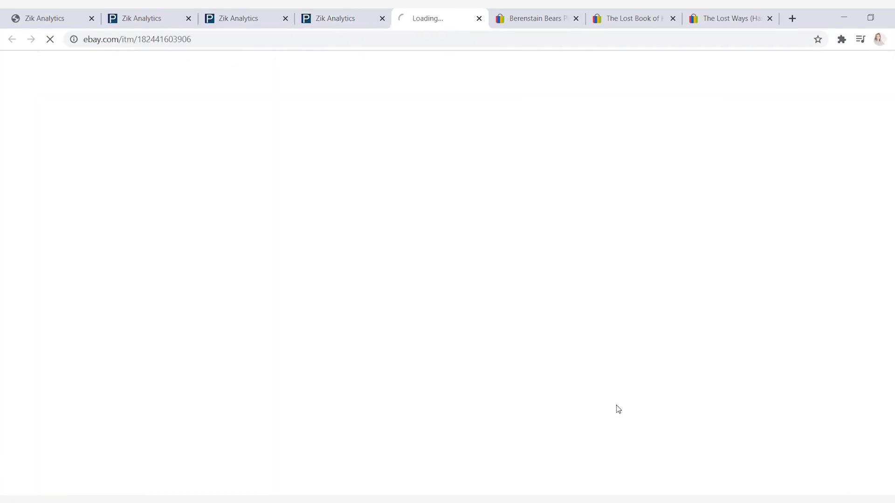
left_click(343, 15)
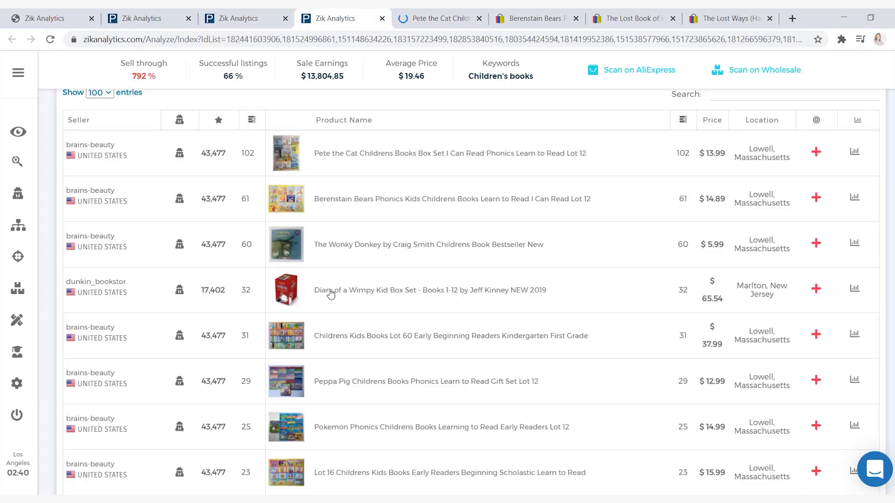
left_click(379, 292)
left_click(473, 10)
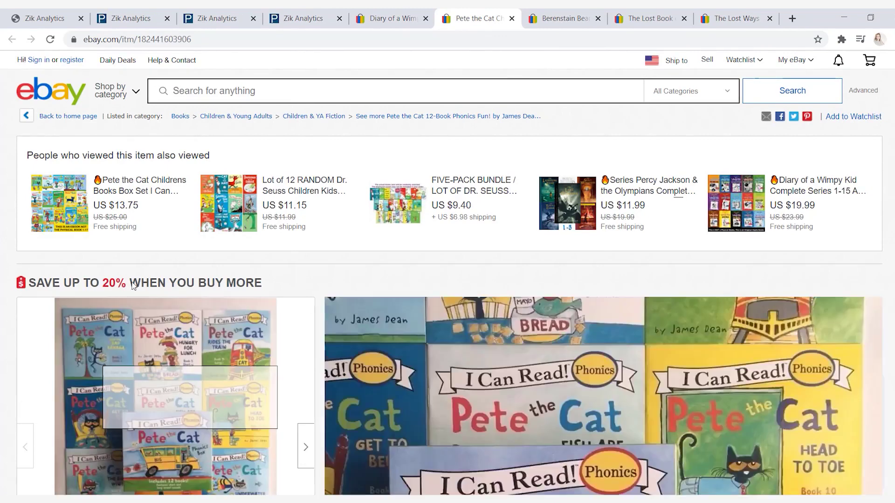
Copy the word "Phonics" from the title of the Pete the Cat box set listing.
left_click_drag(578, 303, 621, 303)
key("ctrl+c")
right_click(601, 303)
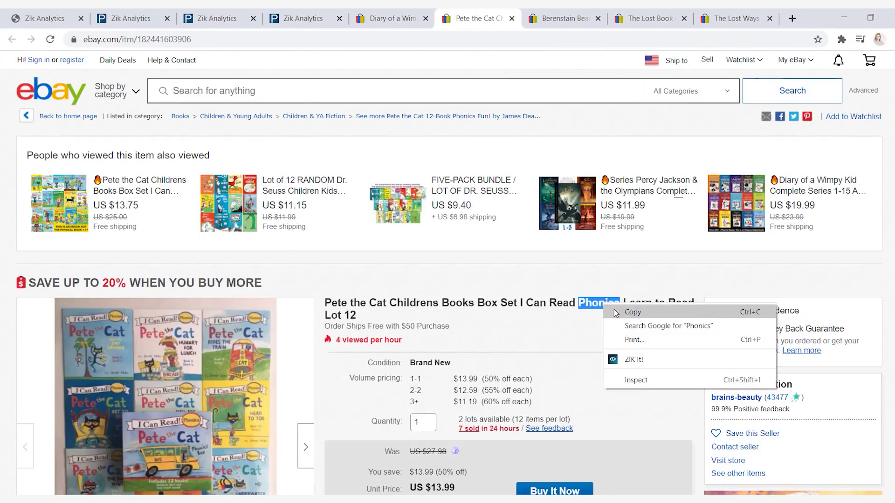
left_click(624, 313)
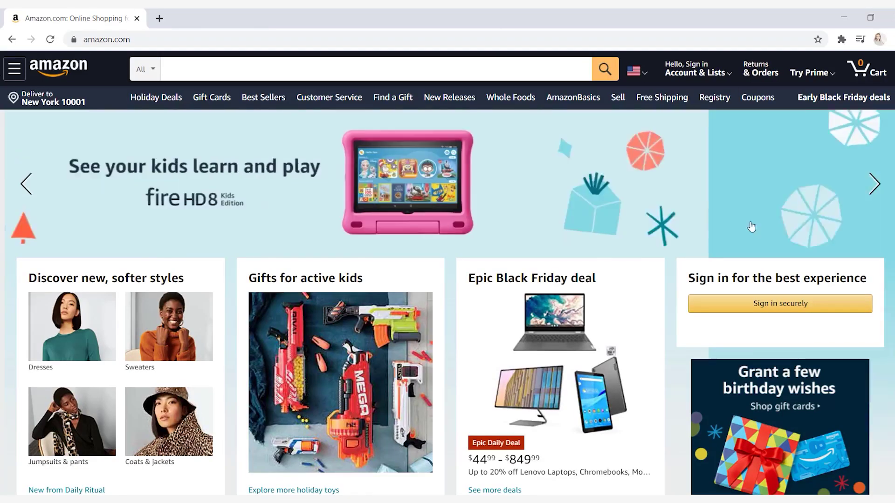
Switch to Amazon, search for "Phonics books" and look through the first results.
left_click(275, 61)
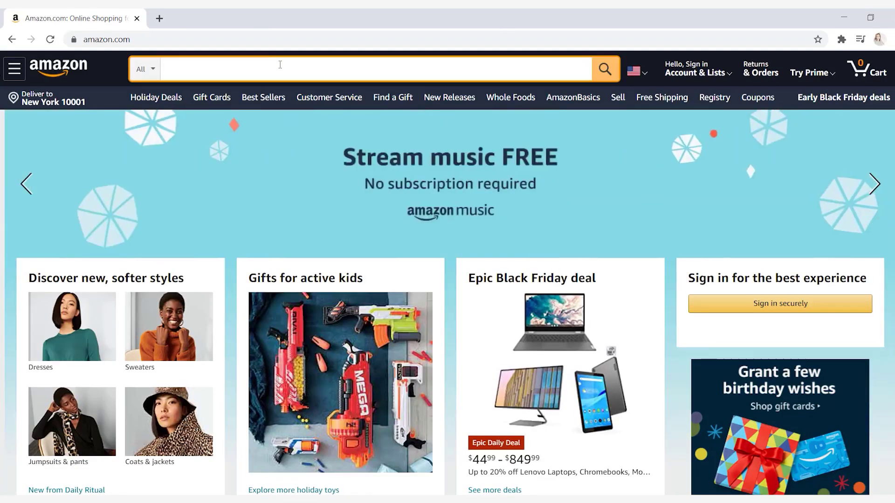
right_click(276, 60)
left_click(367, 153)
type("books")
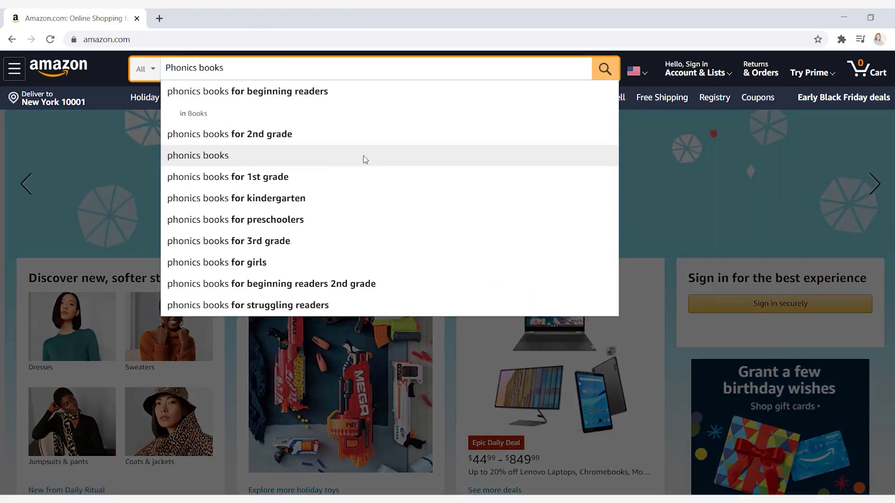
key("Return")
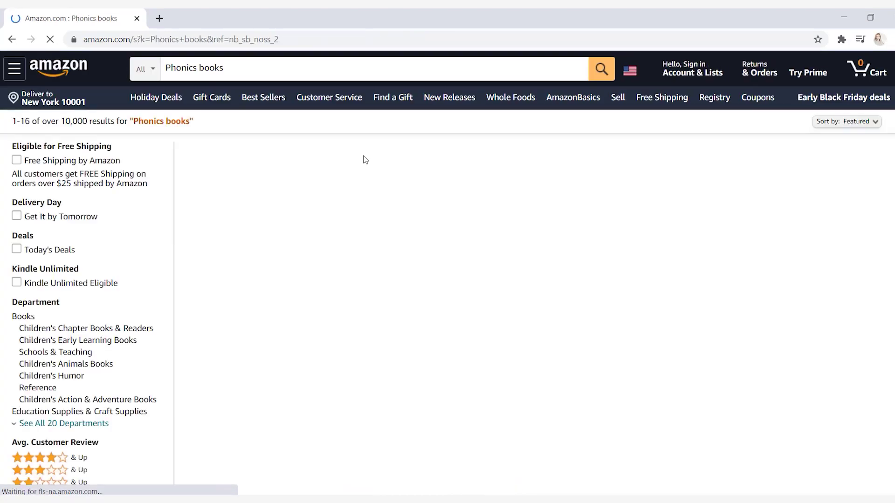
scroll(572, 280, "down", 3)
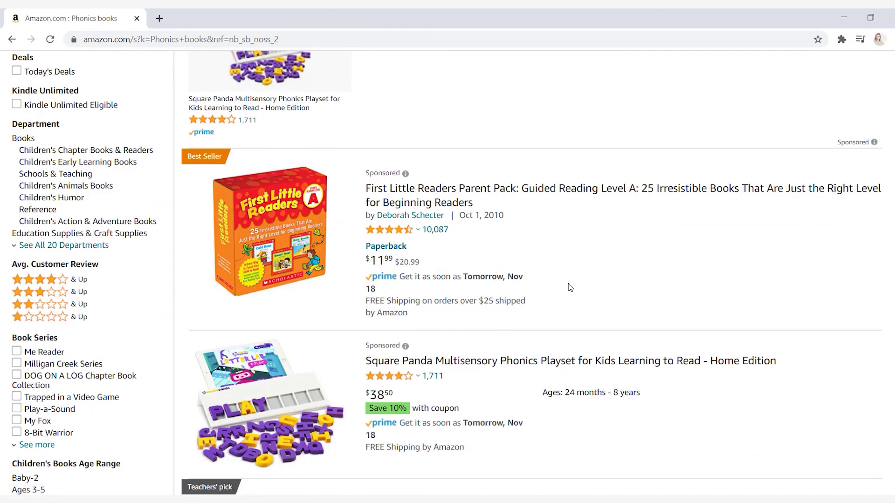
scroll(571, 287, "down", 6)
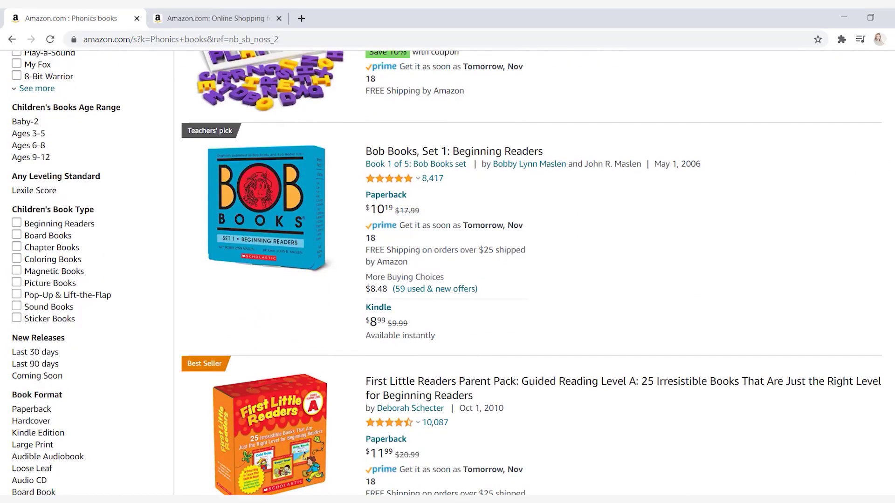
Return to eBay, show the Diary of a Wimpy Kid listing and copy "Diary of a Wimpy Kid Box Set" from its title.
key("alt+Tab")
left_click(386, 18)
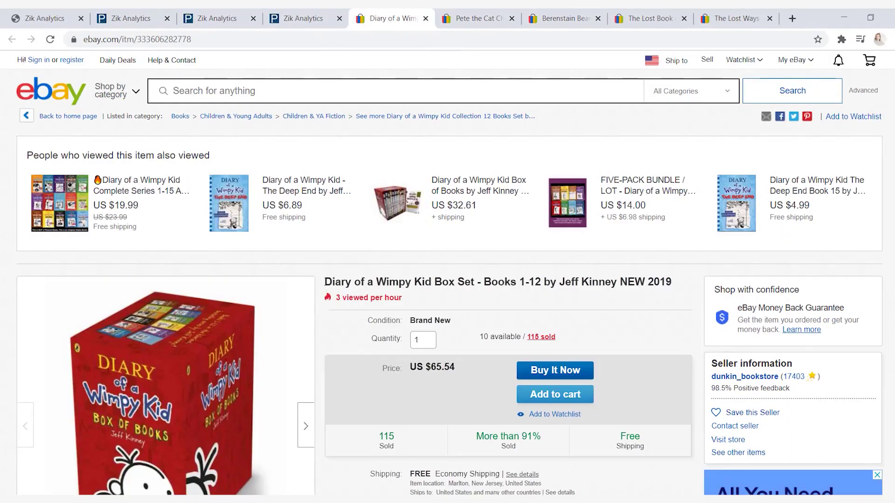
mouse_move(325, 282)
left_mouse_down()
mouse_move(477, 281)
mouse_move(325, 282)
left_mouse_up()
key("ctrl+c")
right_click(403, 283)
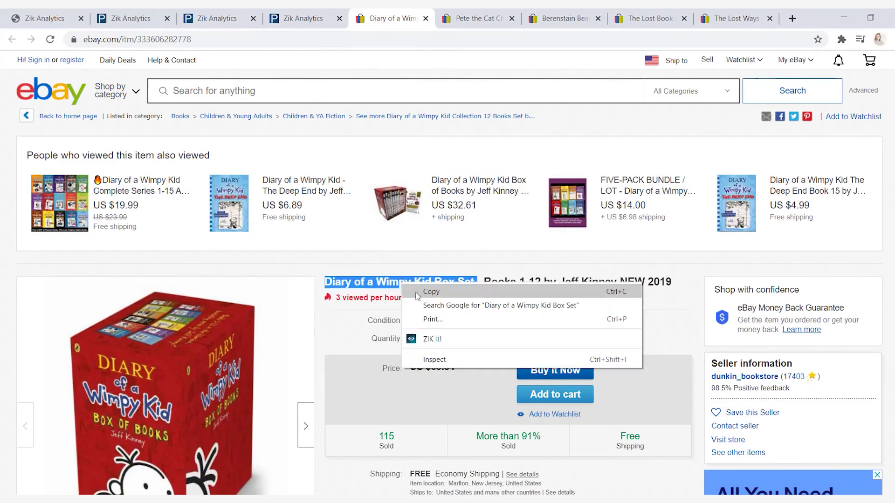
left_click(429, 292)
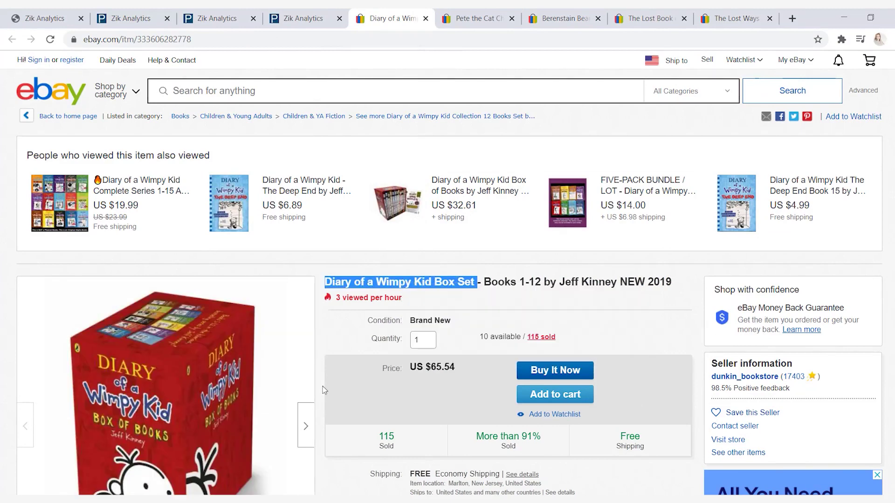
Search Amazon for "Diary of a Wimpy Kid Box Set" in the second Amazon page and view the first results.
key("alt+Tab")
left_click(358, 62)
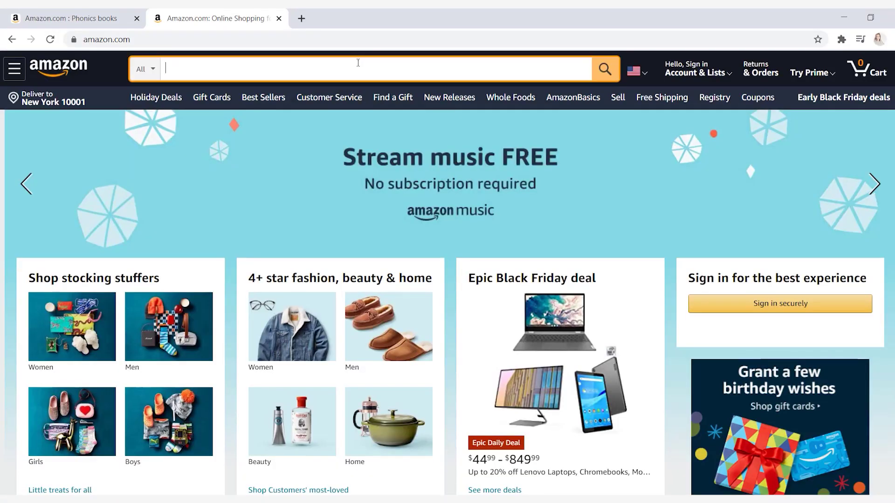
right_click(358, 63)
left_click(426, 153)
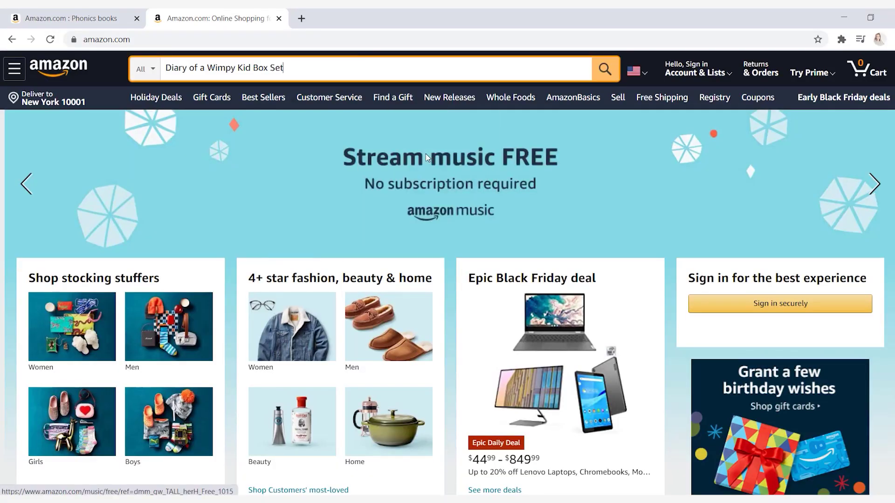
key("Return")
scroll(427, 159, "down", 1)
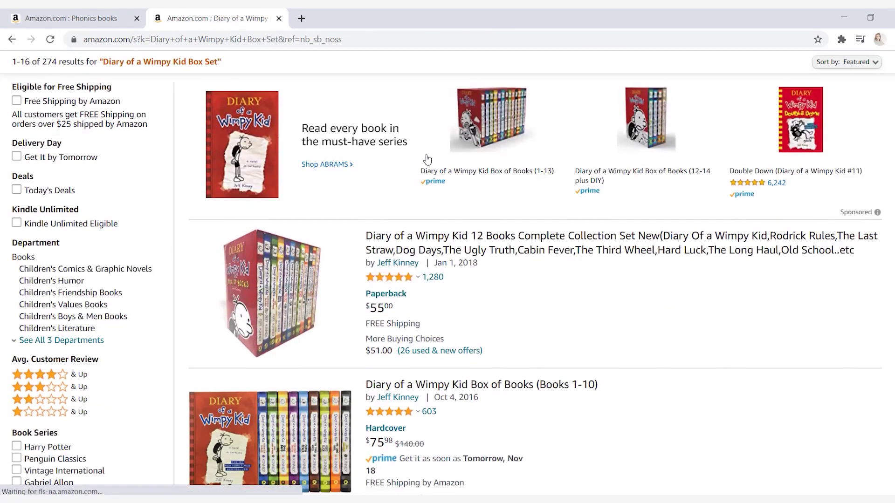
scroll(428, 160, "down", 1)
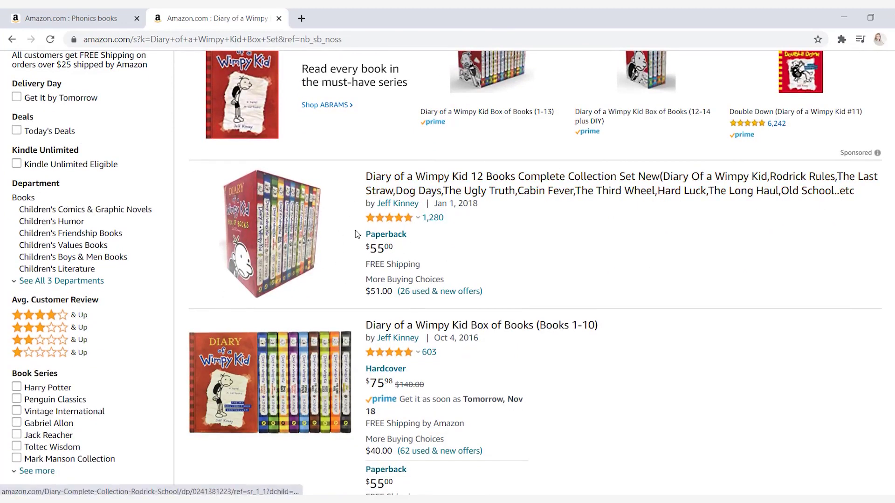
Go back to the eBay Diary of a Wimpy Kid listing and check its price, sales and shipping details.
left_click(102, 14)
left_click(205, 18)
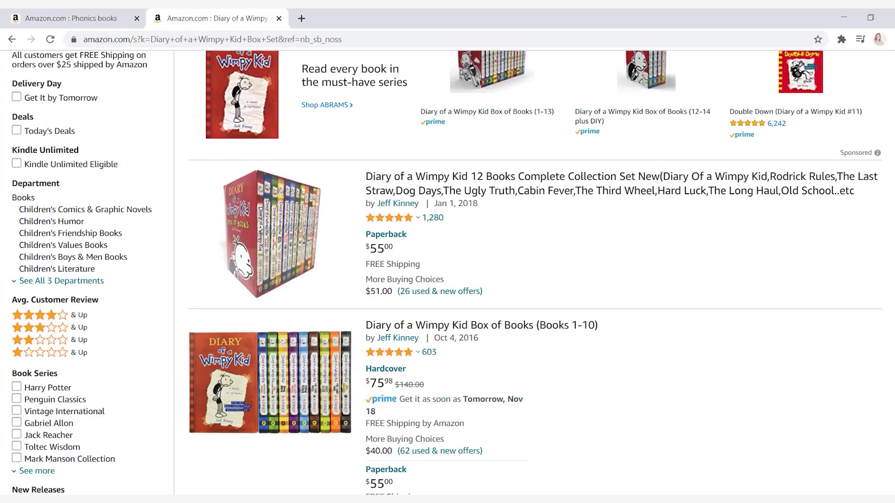
left_click(191, 454)
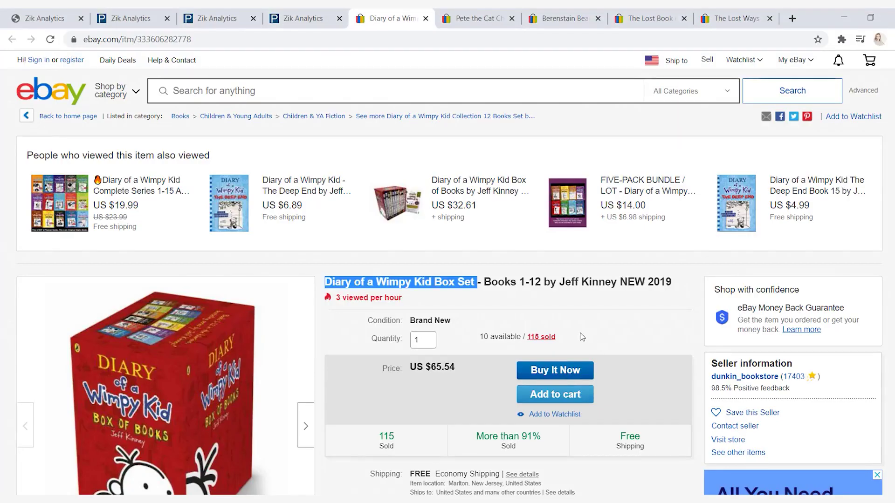
left_click(582, 306)
scroll(582, 306, "down", 3)
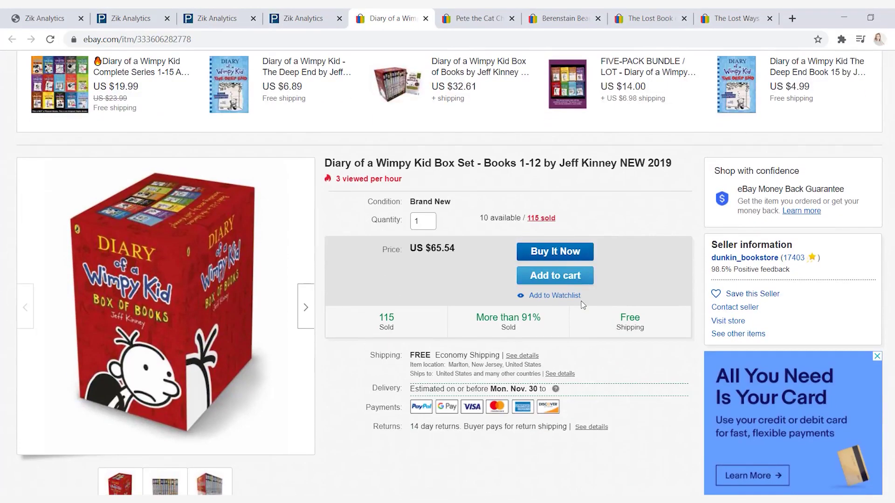
Return to the Amazon results and compare the prices of the various Diary of a Wimpy Kid box sets.
key("alt+Tab")
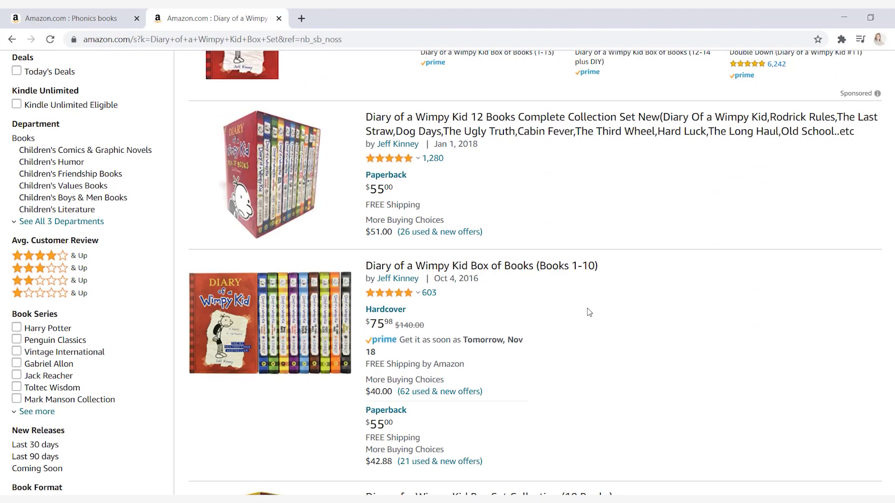
scroll(589, 312, "down", 6)
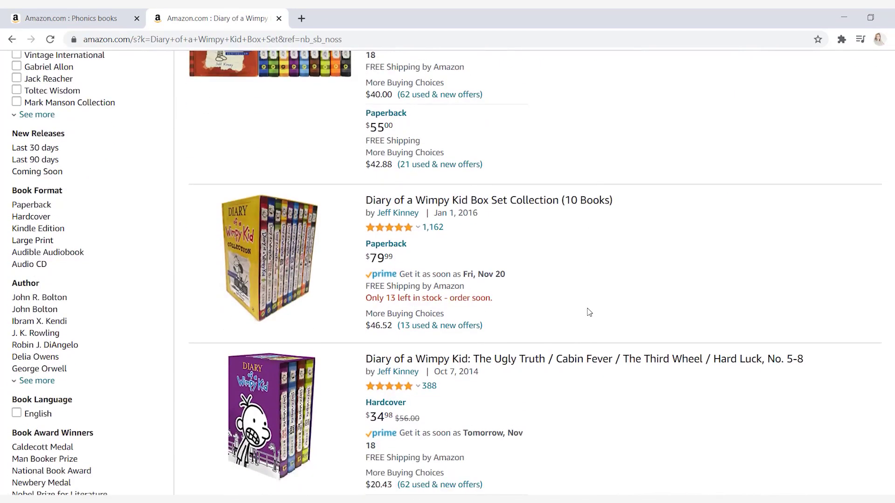
scroll(585, 310, "down", 3)
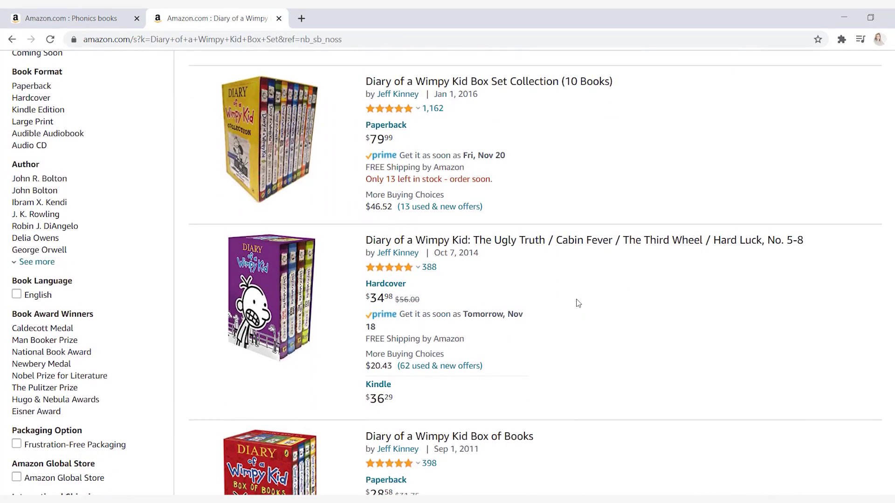
scroll(625, 363, "down", 5)
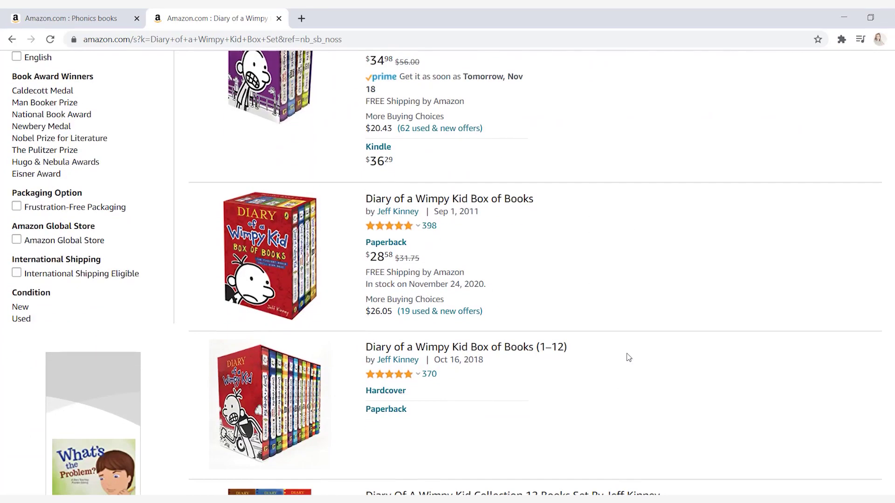
scroll(627, 344, "down", 11)
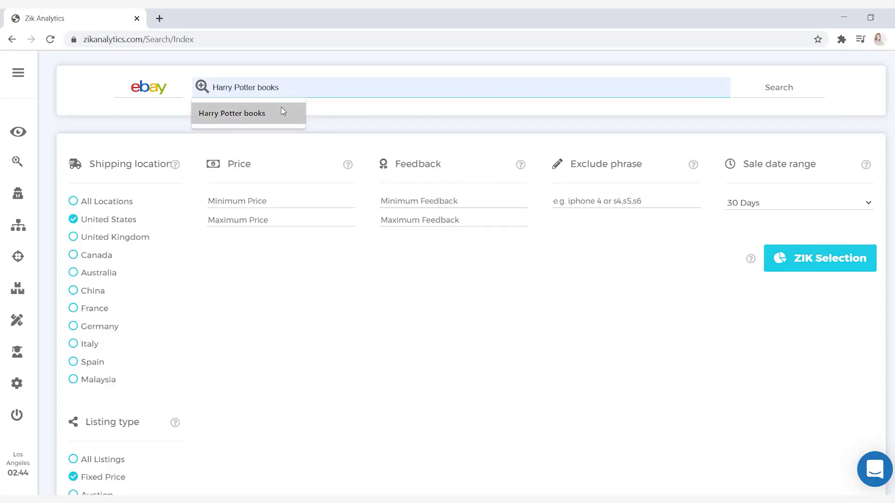
Search Zik Analytics for "Harry Potter books" with the current filters, select all results and run ZIK Selection on them.
left_click(280, 112)
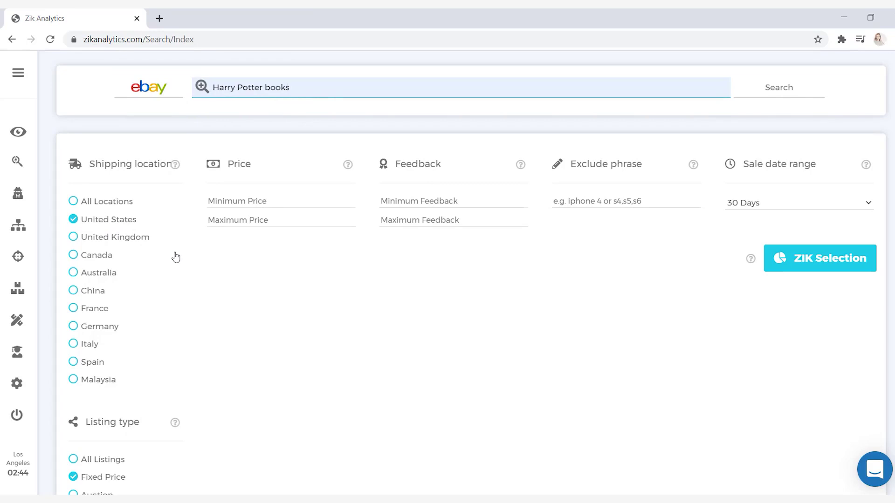
scroll(175, 257, "down", 4)
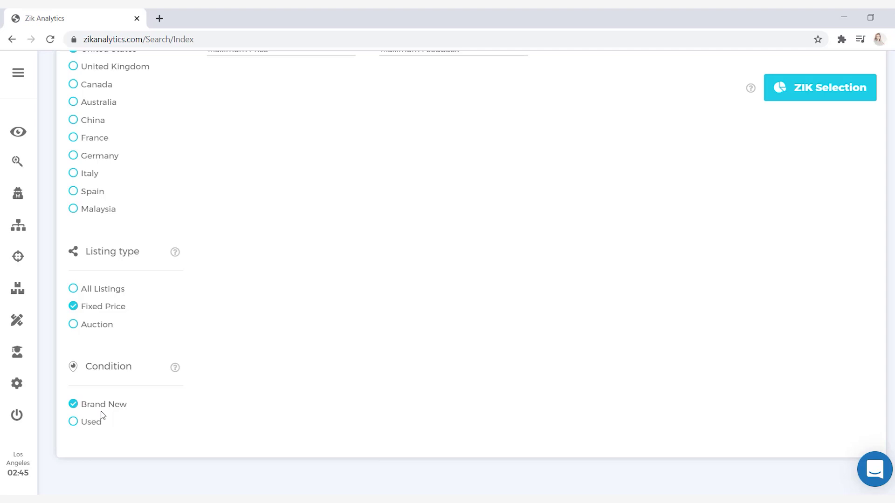
scroll(101, 411, "up", 4)
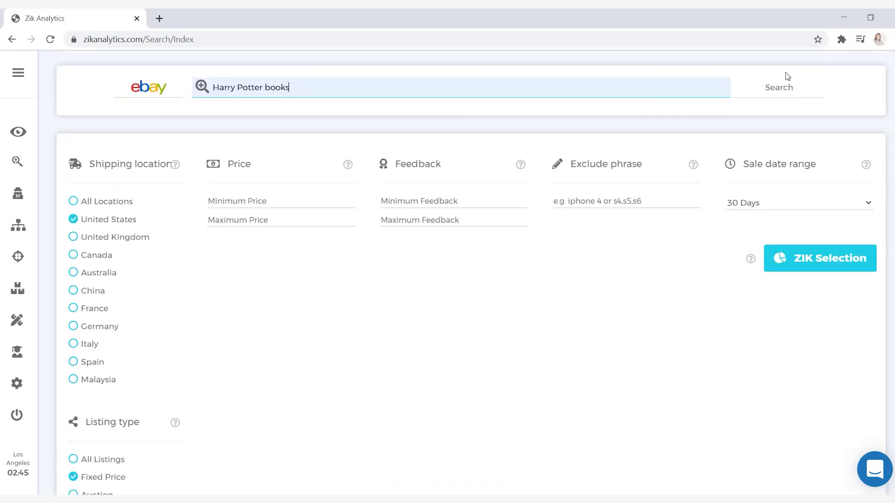
left_click(782, 88)
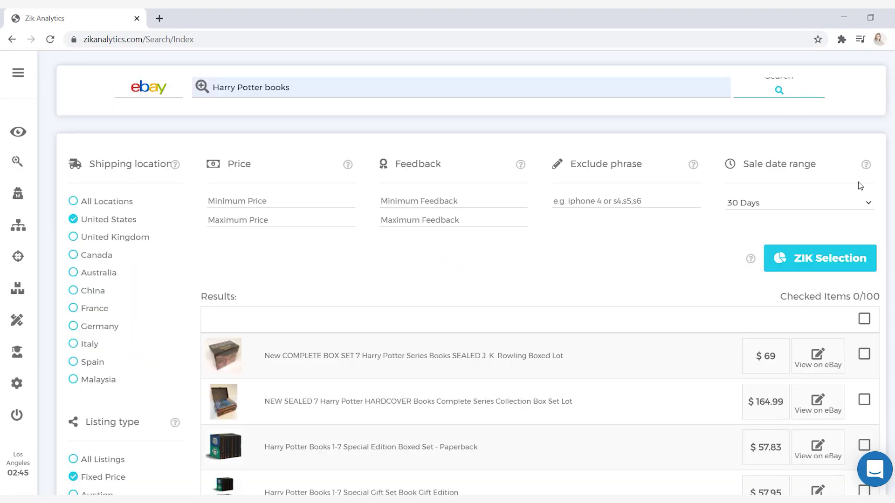
left_click(864, 318)
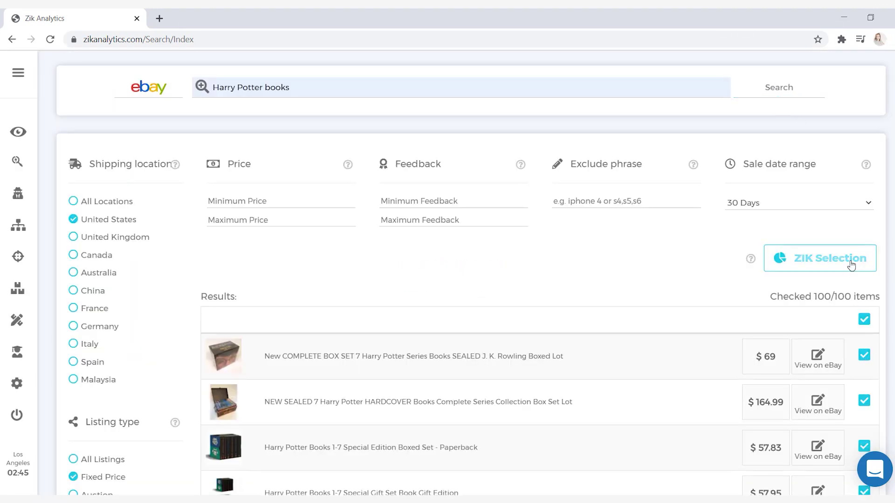
left_click(851, 264)
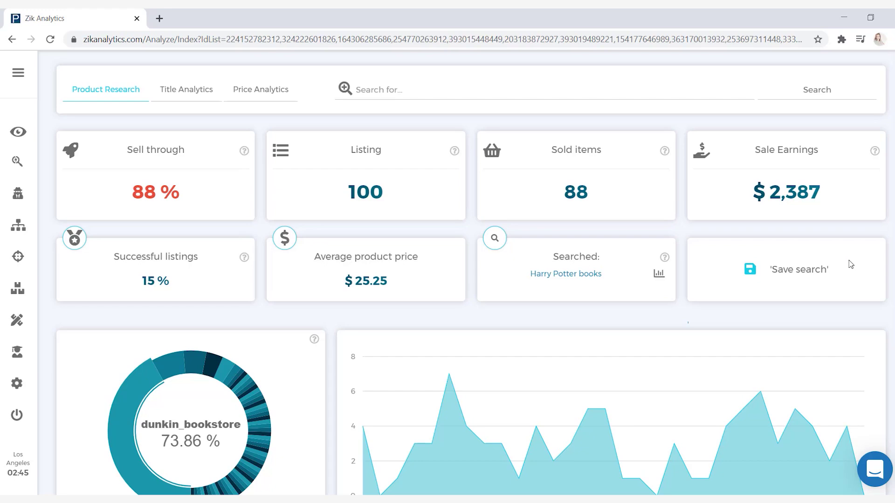
Look over the top-selling items in the Harry Potter books analysis, previewing several of the book covers.
scroll(851, 265, "down", 8)
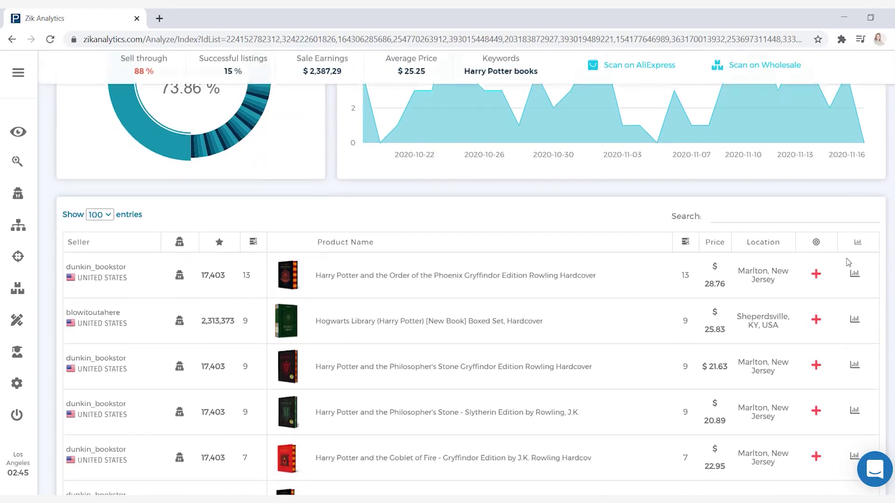
scroll(849, 262, "down", 3)
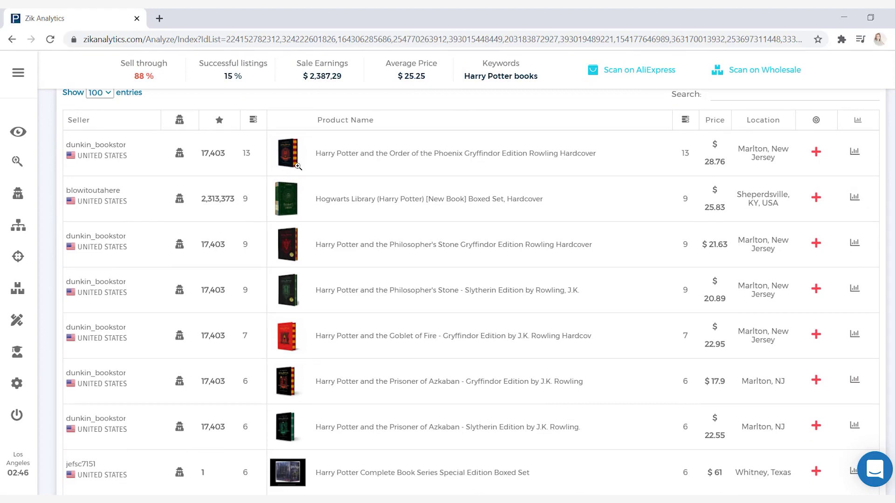
mouse_move(285, 193)
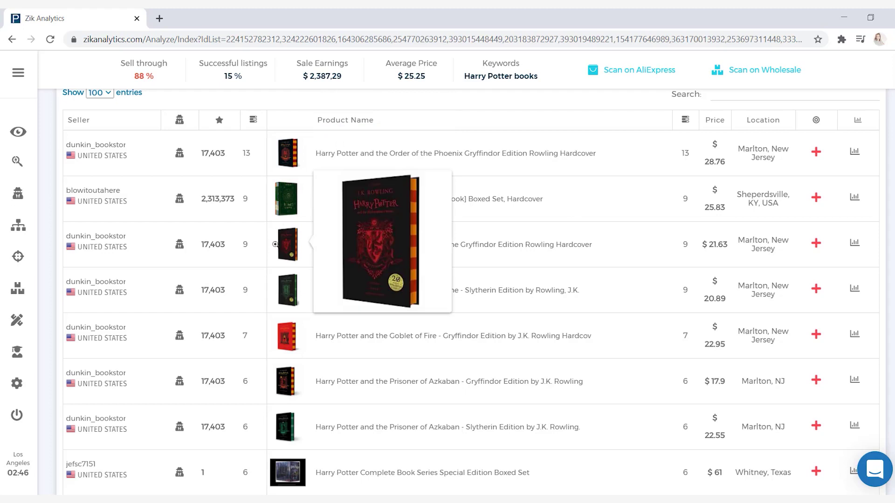
mouse_move(284, 284)
mouse_move(298, 328)
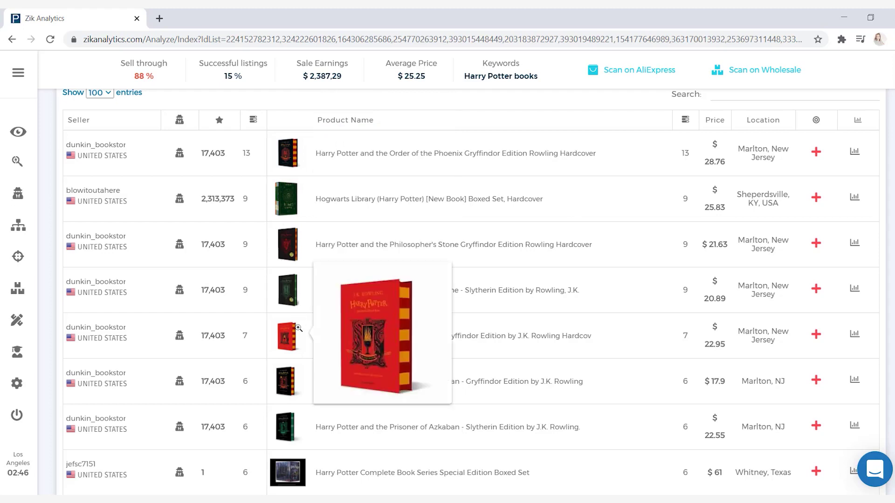
mouse_move(292, 375)
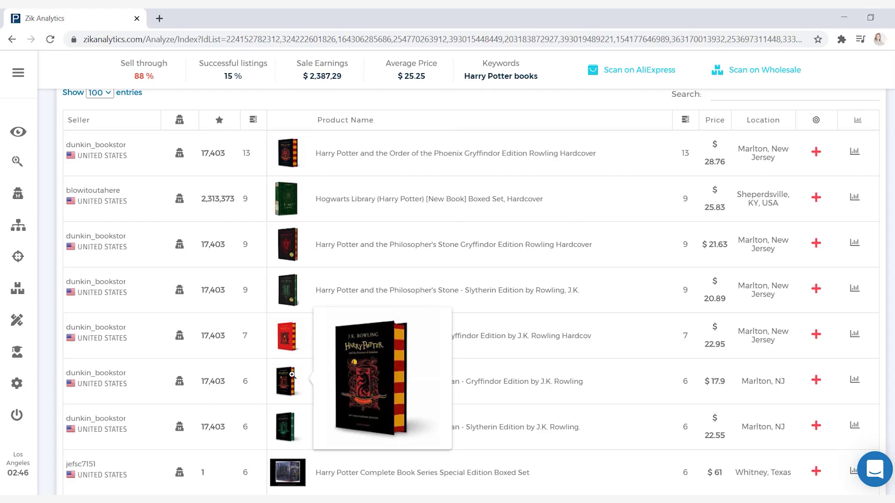
mouse_move(292, 153)
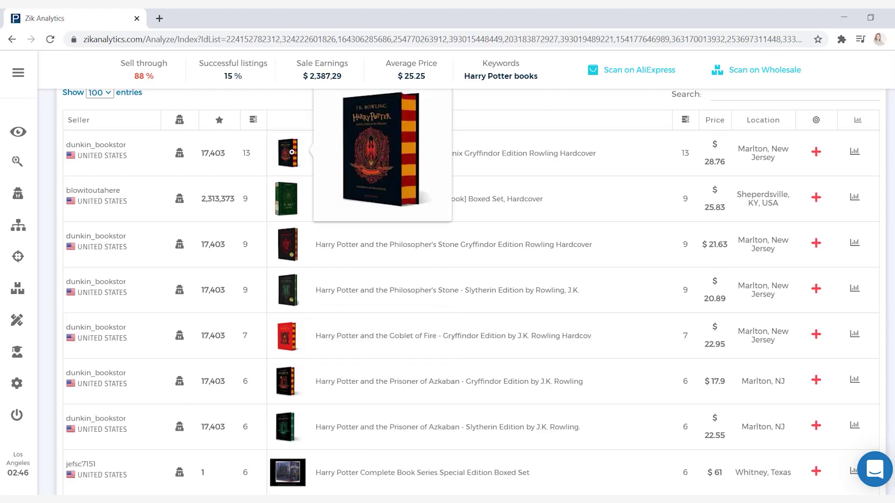